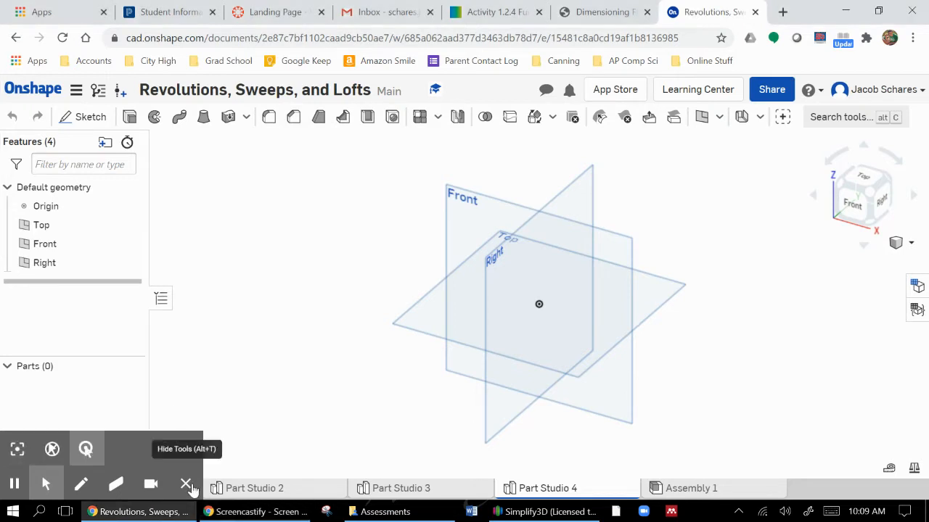
left_click(186, 484)
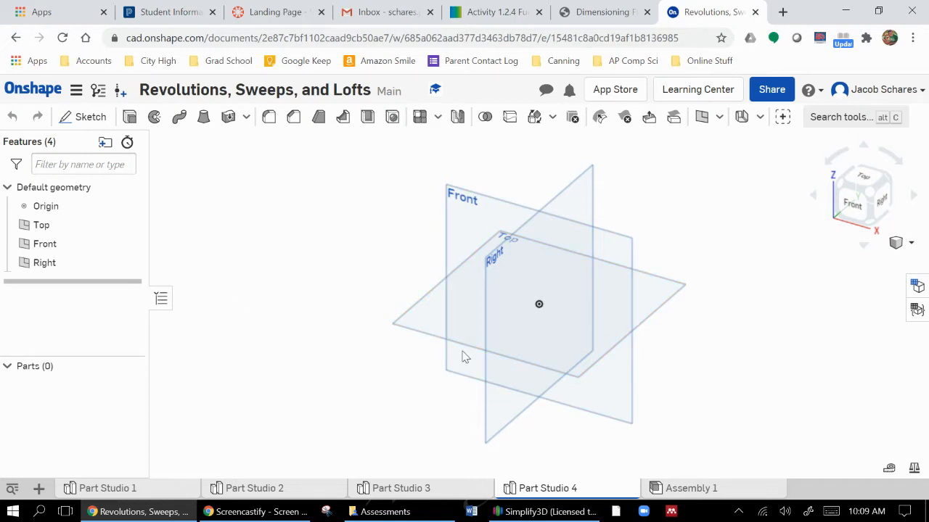
Start a sketch on the Front plane and draw a vertical line about 2.475 long upward from the origin
left_click(90, 116)
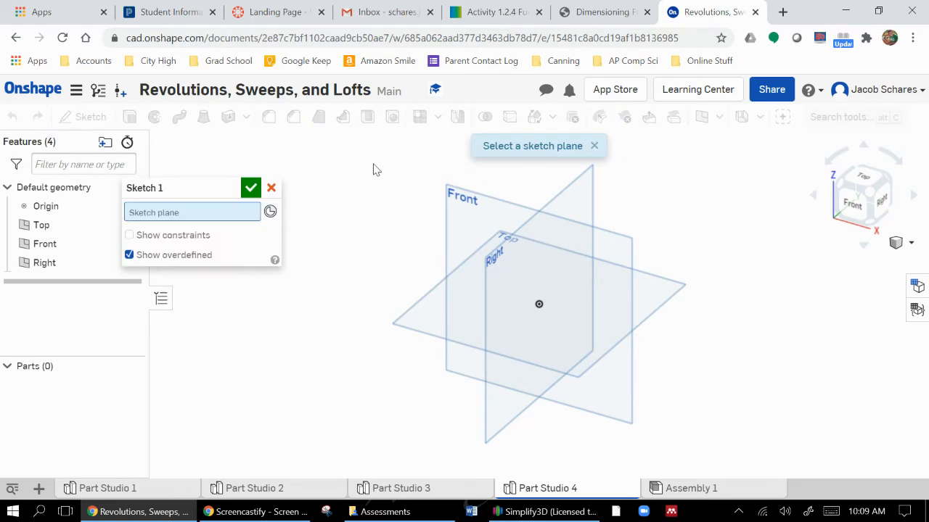
left_click(457, 200)
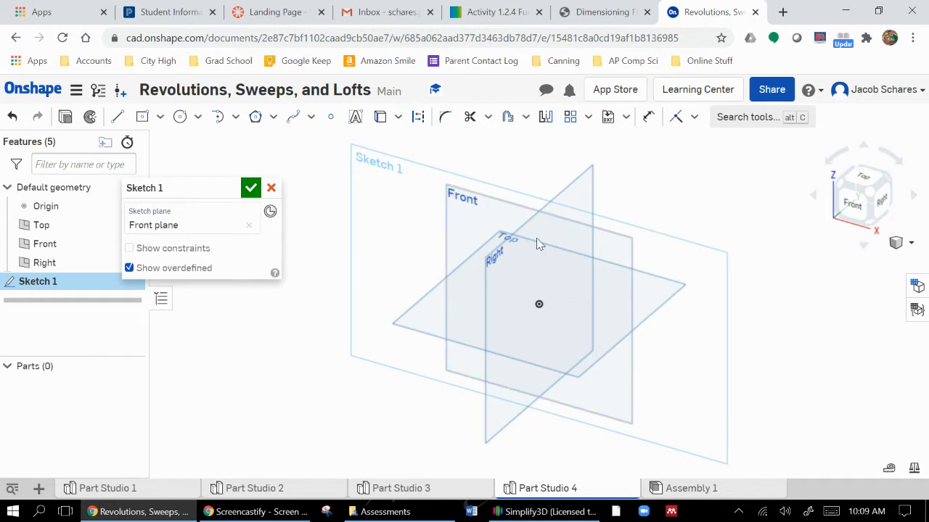
left_click(856, 208)
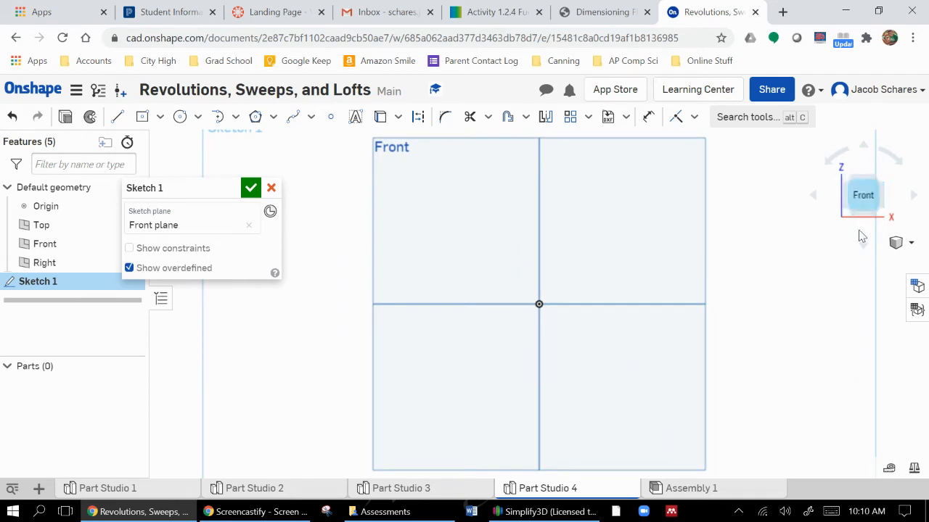
left_click(117, 117)
left_click(538, 303)
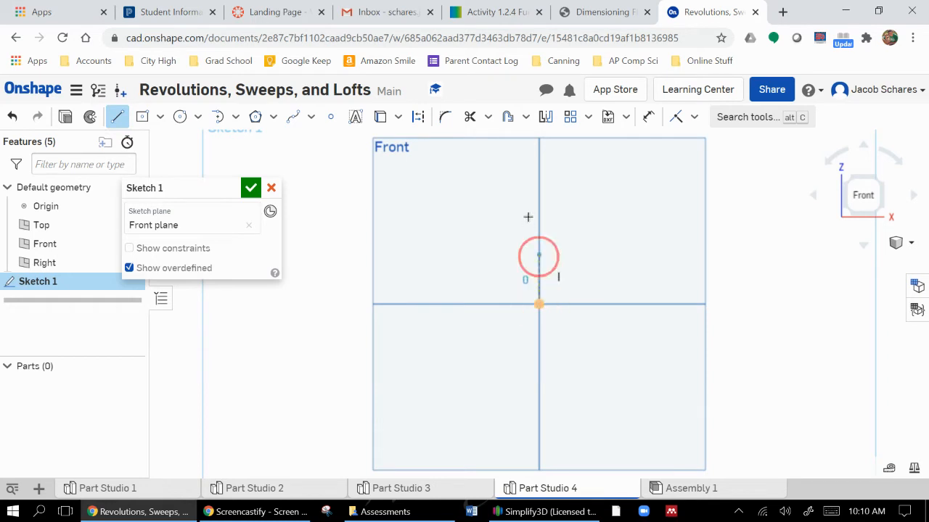
left_click(541, 167)
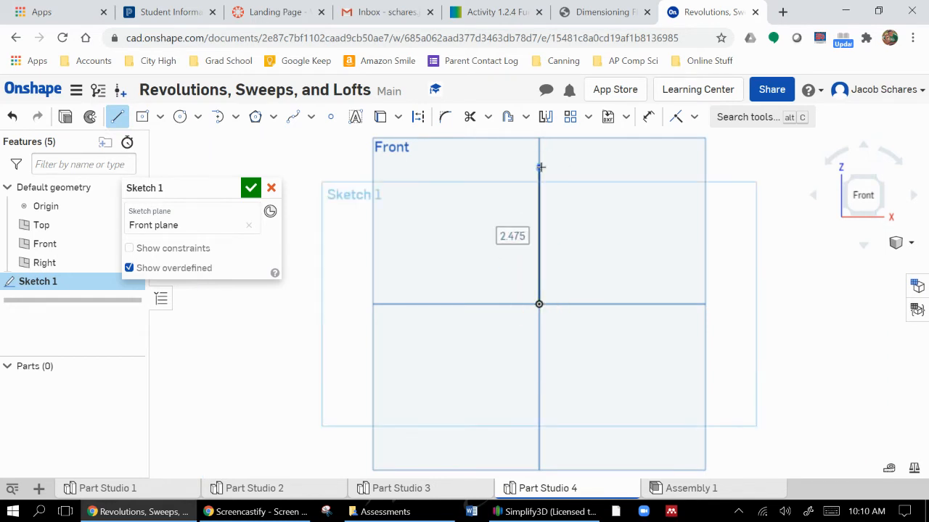
Complete the closed stepped profile with lines about 0.7 right, 0.79 down, 1.69 right, 0.85 down, 0.63 left, down, and 1.76 back to the origin
left_click(578, 168)
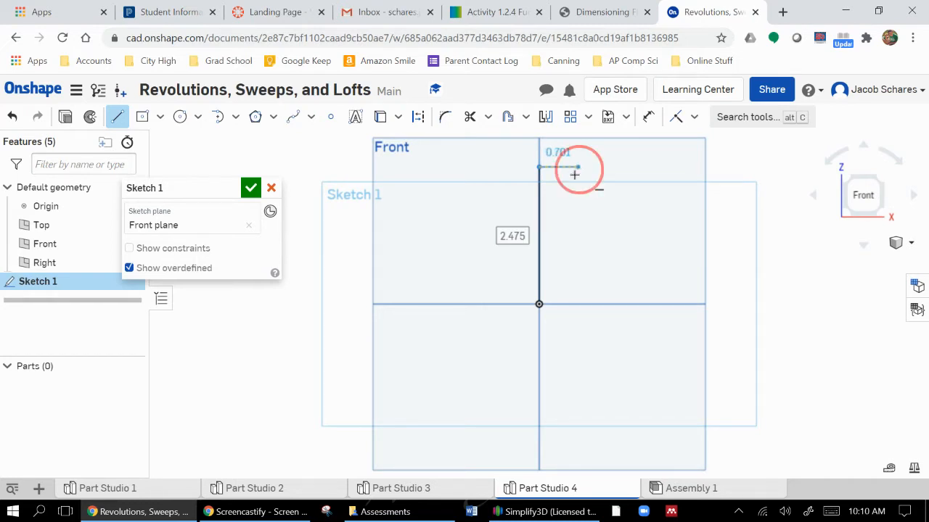
left_click(578, 210)
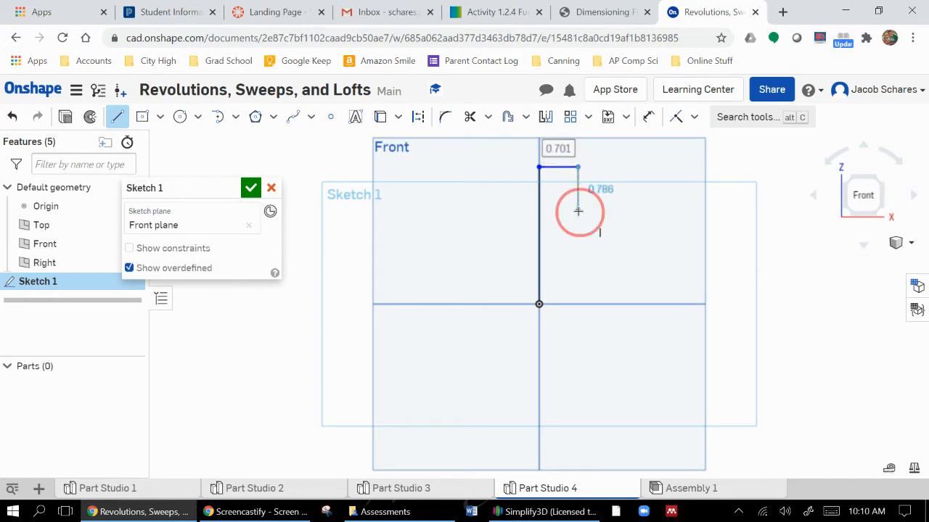
left_click(670, 211)
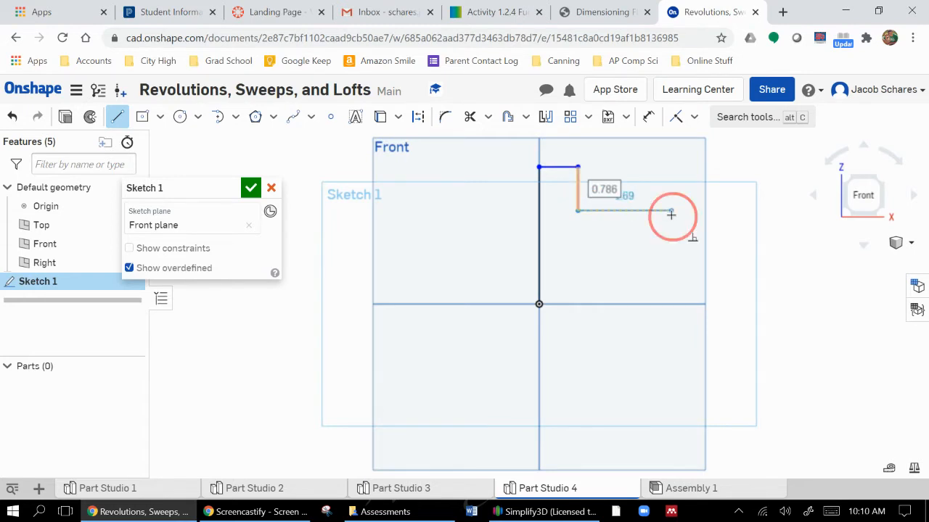
left_click(671, 257)
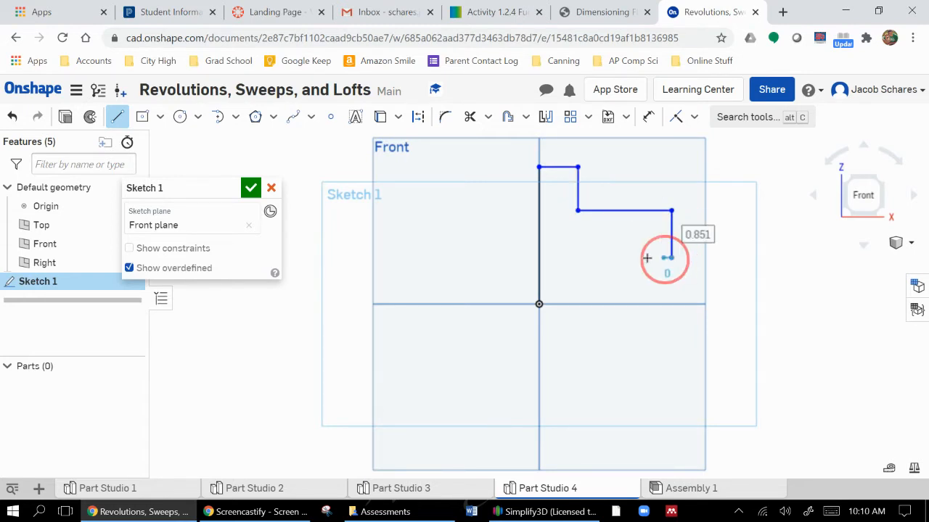
left_click(636, 258)
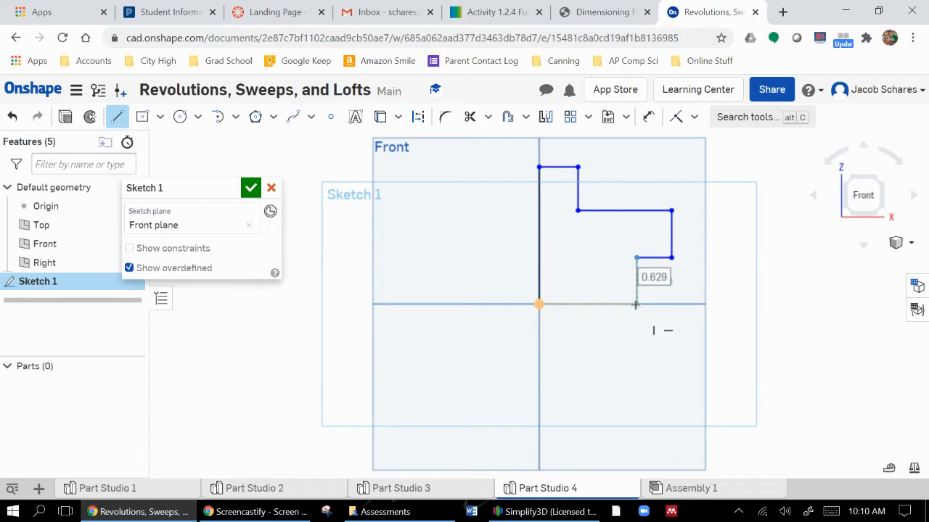
left_click(636, 304)
left_click(539, 305)
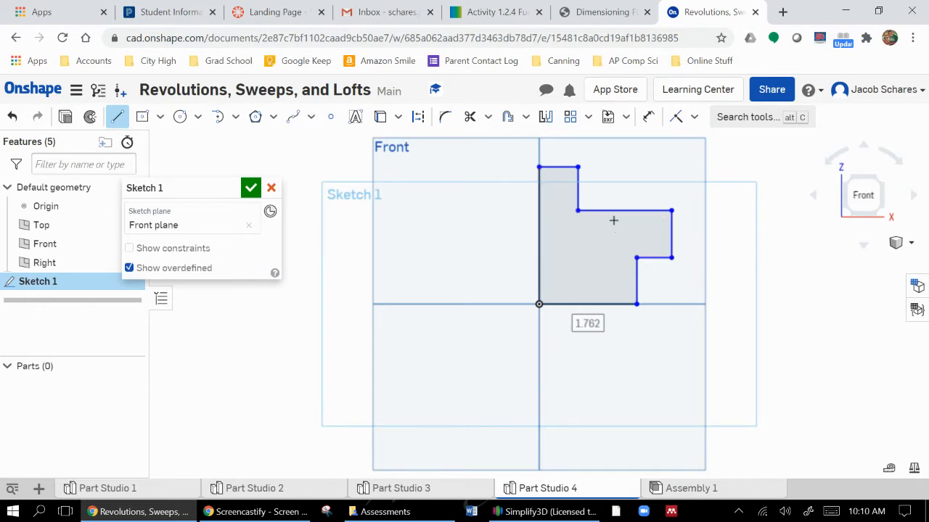
left_click(249, 189)
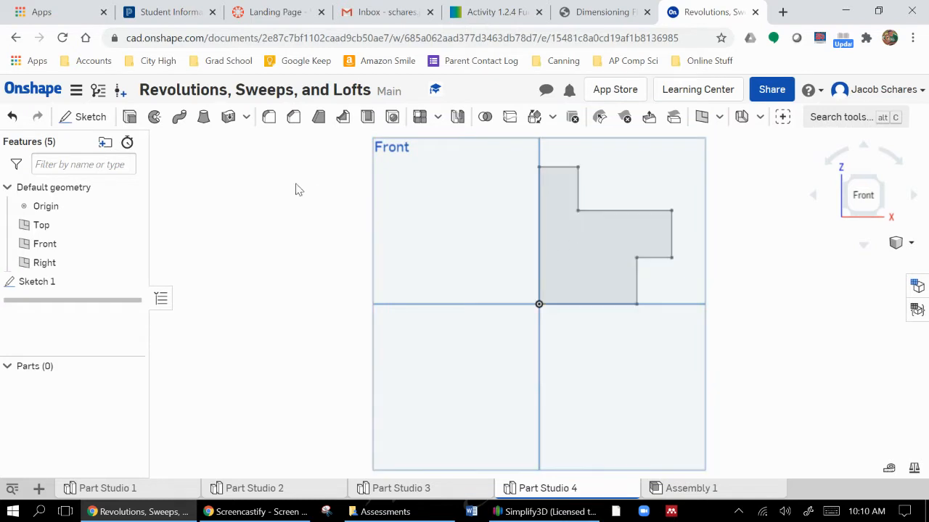
Revolve the stepped profile as a new solid with the Full type around its vertical edge through the origin
left_click(151, 120)
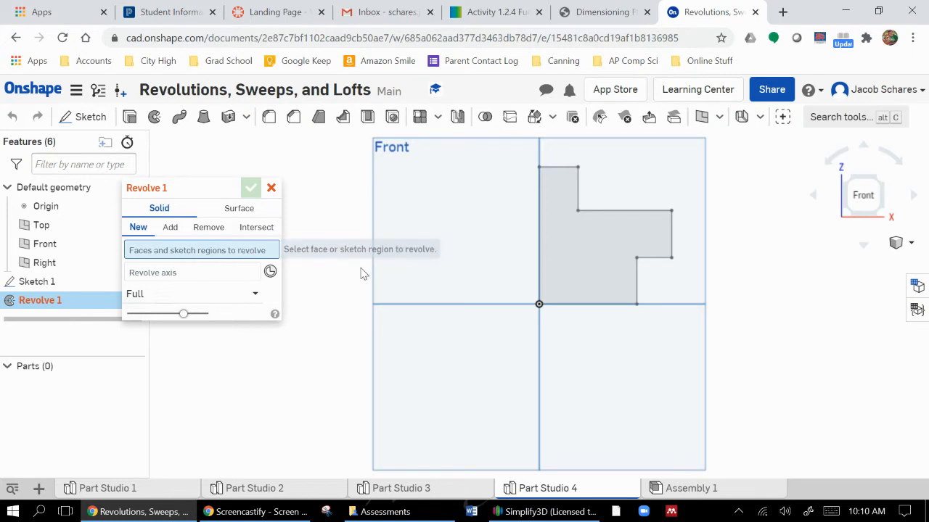
left_click(581, 232)
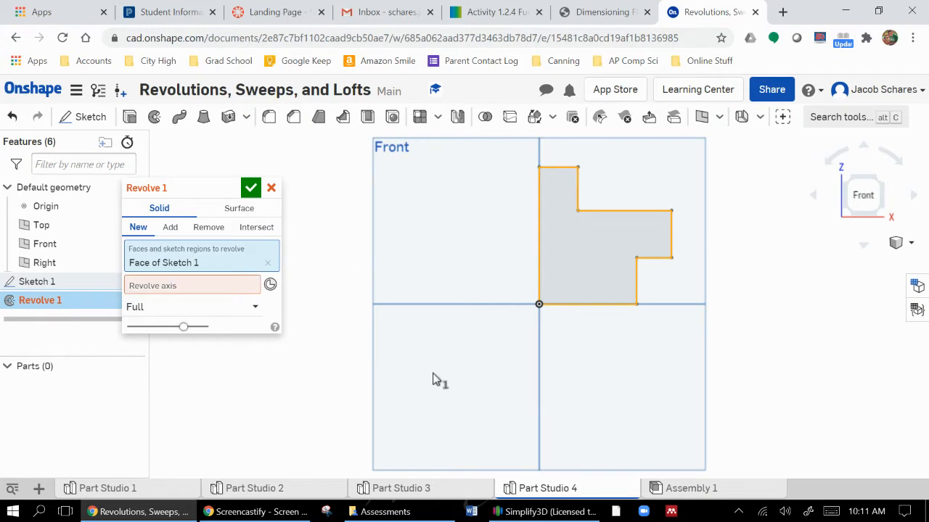
left_click(190, 285)
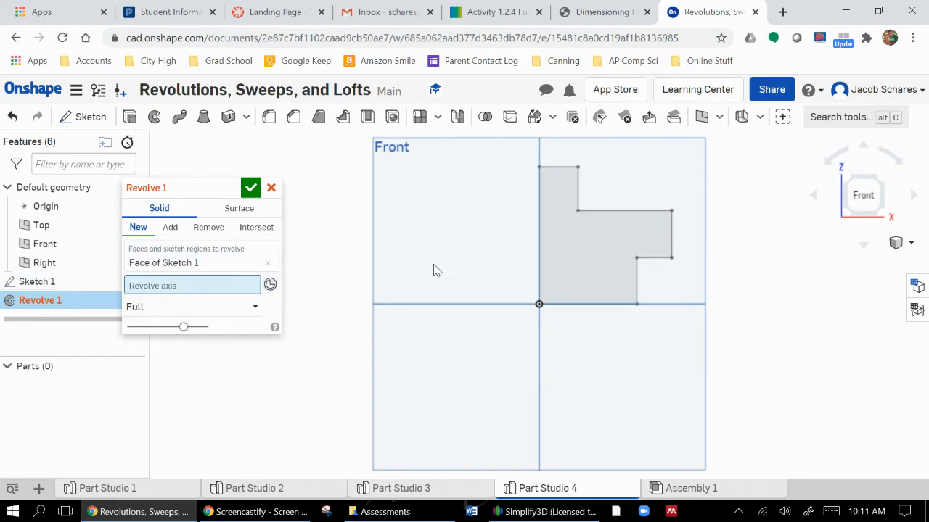
left_click(540, 208)
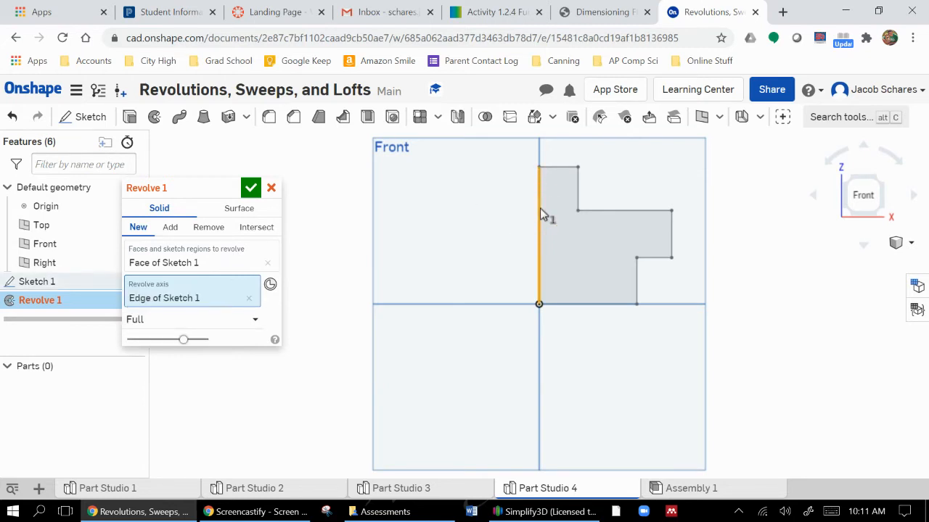
left_click(879, 181)
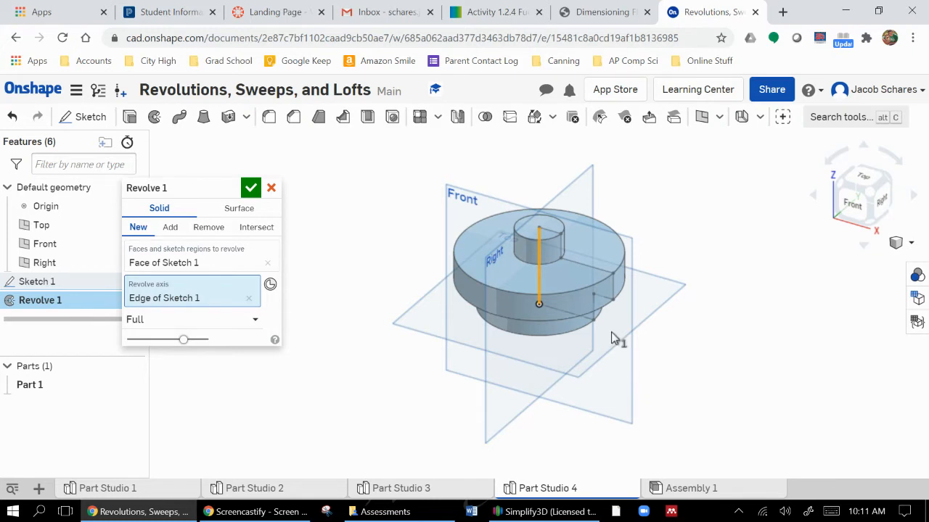
Try the One direction revolve type and widen the revolve angle with the manipulator in the model
left_click(202, 326)
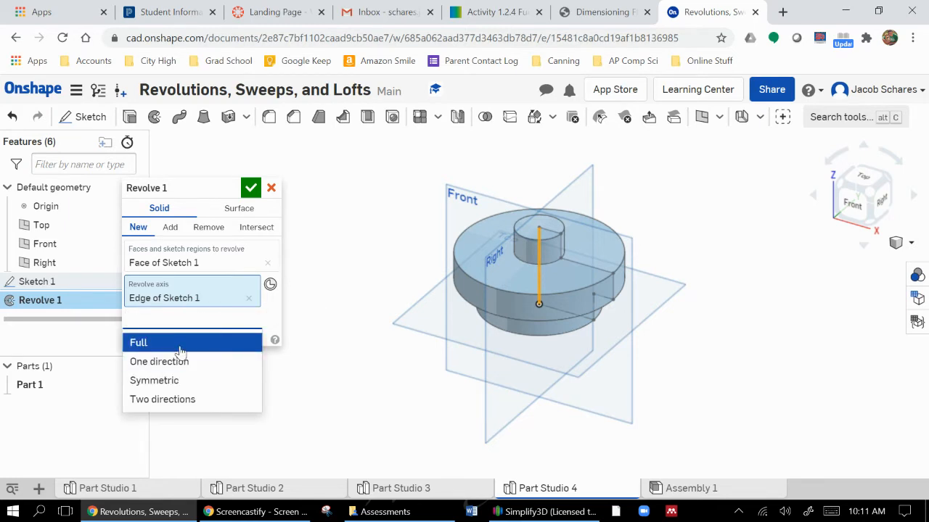
left_click(182, 361)
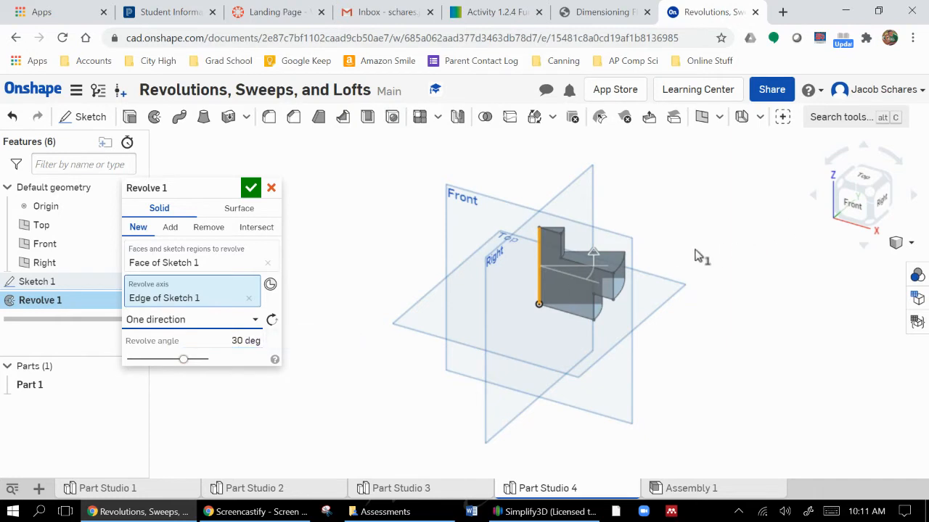
left_click_drag(592, 252, 524, 223)
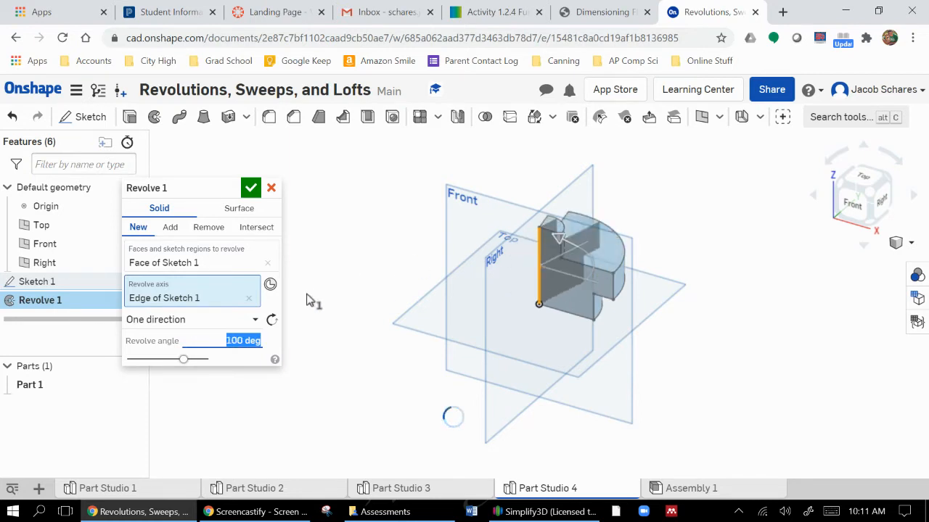
Set the revolve type to Full, accept the feature and view the revolved solid from behind
left_click(207, 325)
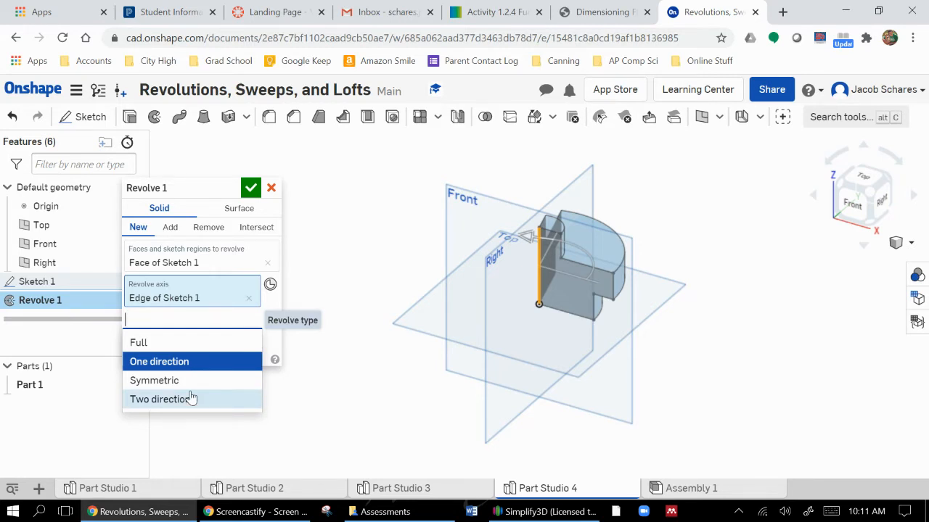
left_click(170, 342)
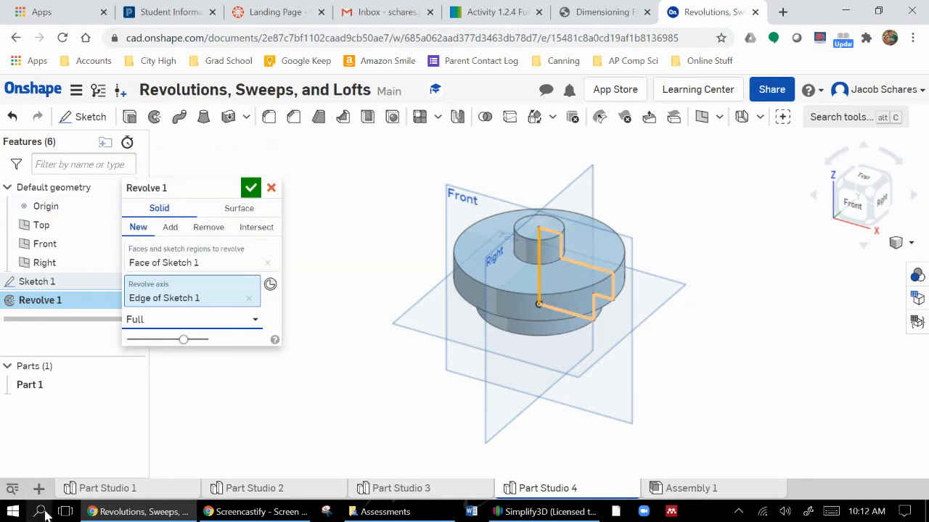
left_click(250, 187)
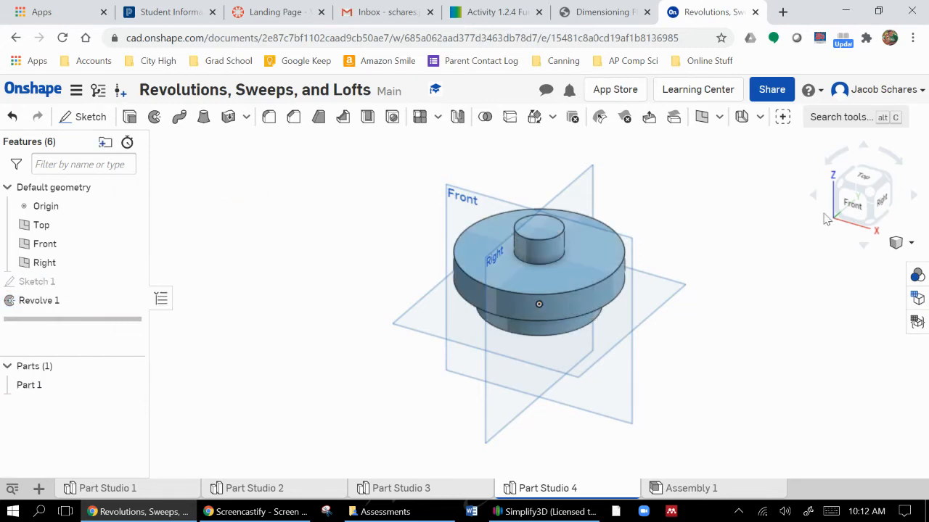
right_click_drag(813, 265, 675, 190)
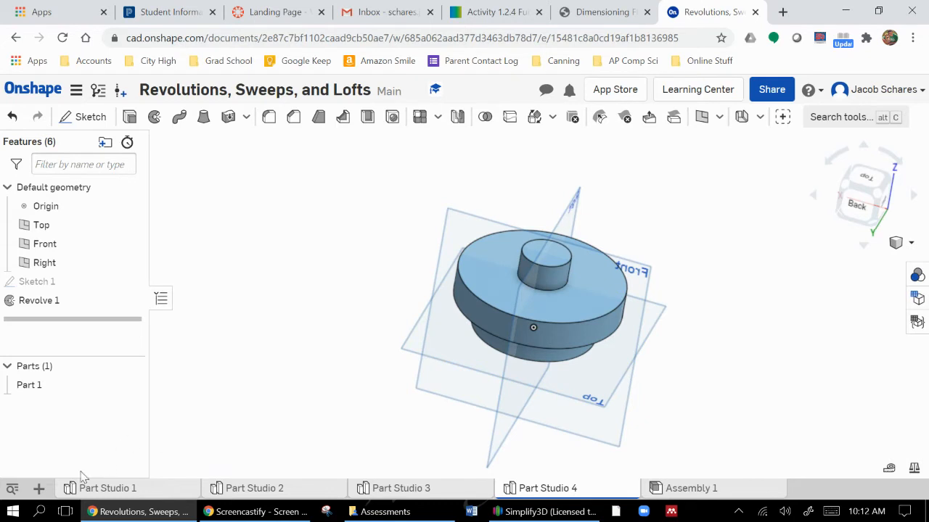
Create a new Part Studio and start a sketch on its Top plane, viewed straight on
left_click(38, 488)
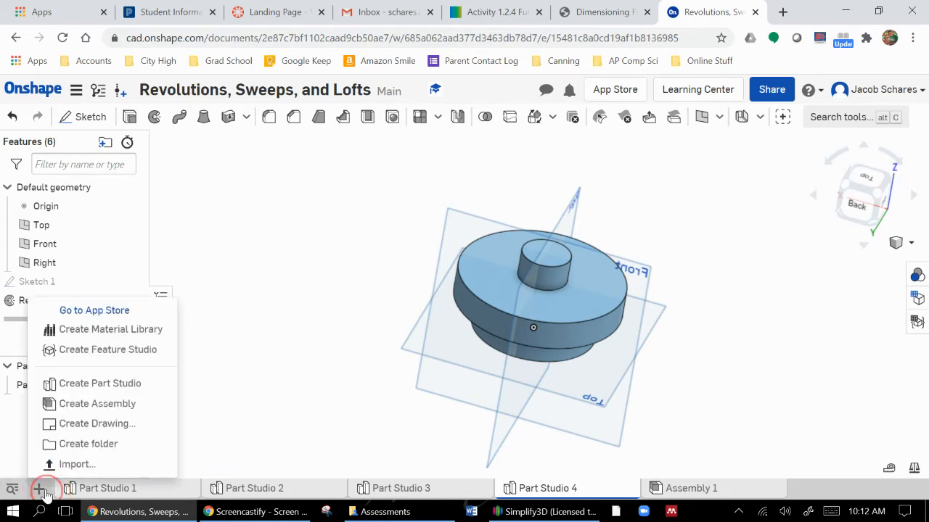
left_click(83, 383)
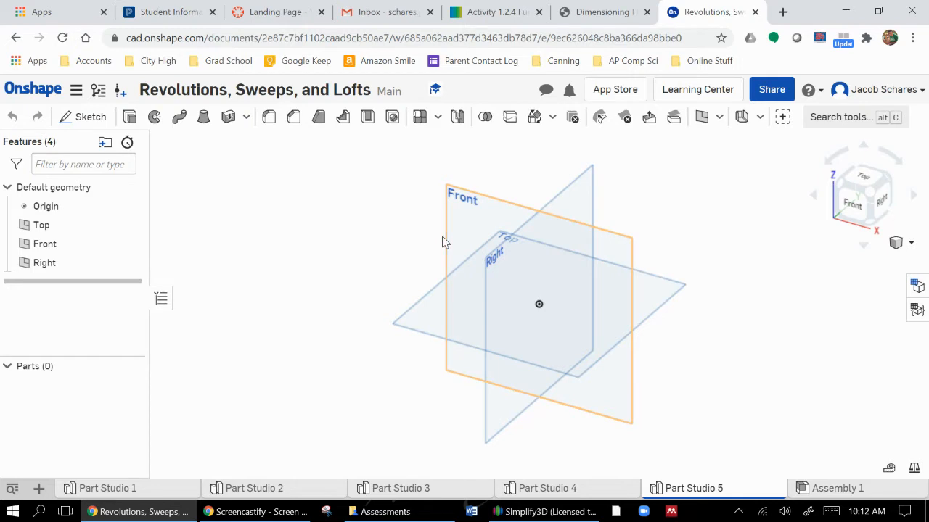
left_click(76, 116)
left_click(425, 298)
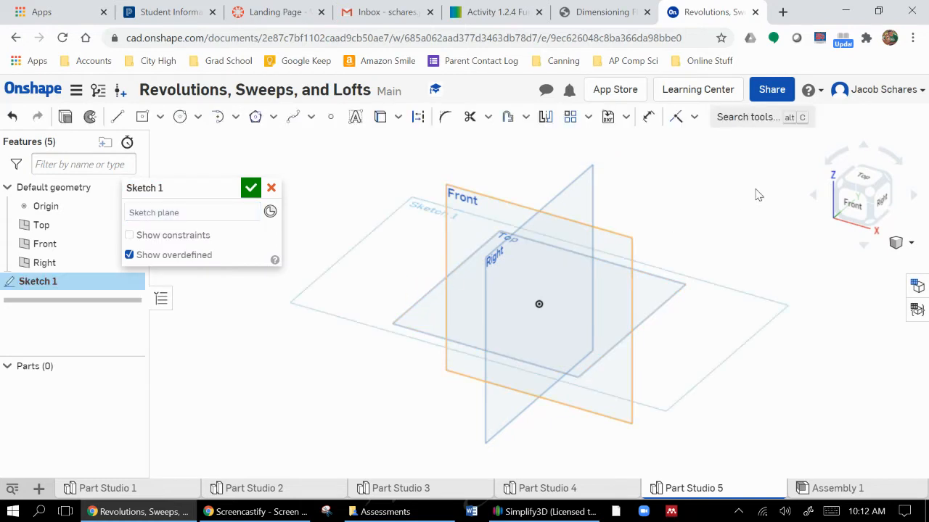
left_click(862, 180)
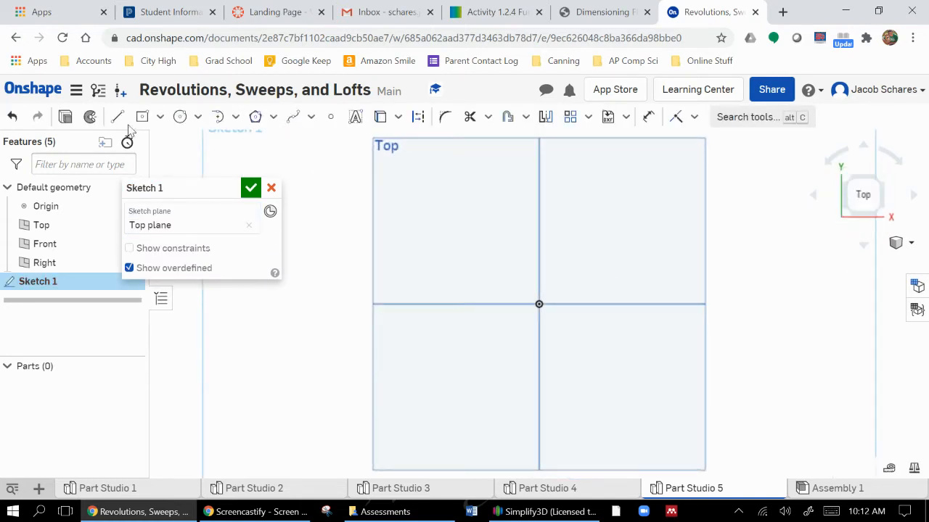
Sketch a winding spline from the origin through seven more points, ending near the Top plane's upper-right corner, and accept the sketch
key("c")
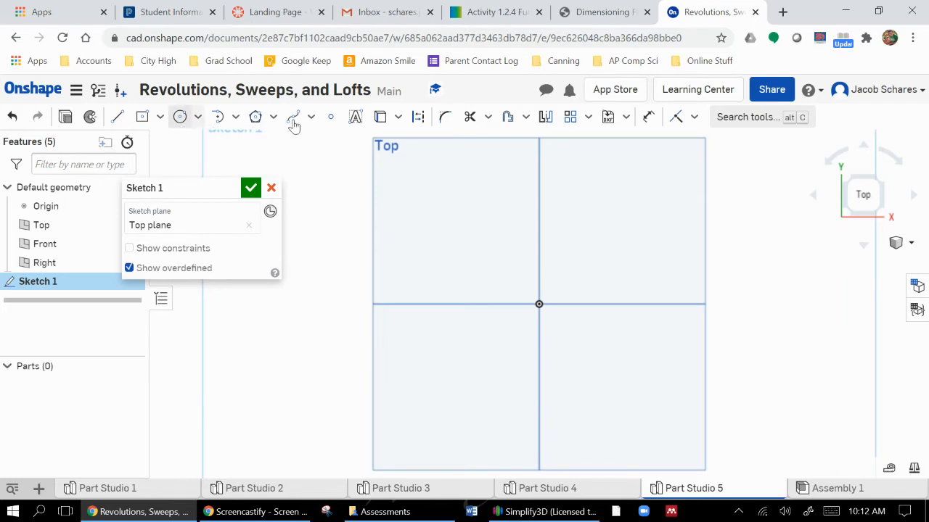
left_click(293, 122)
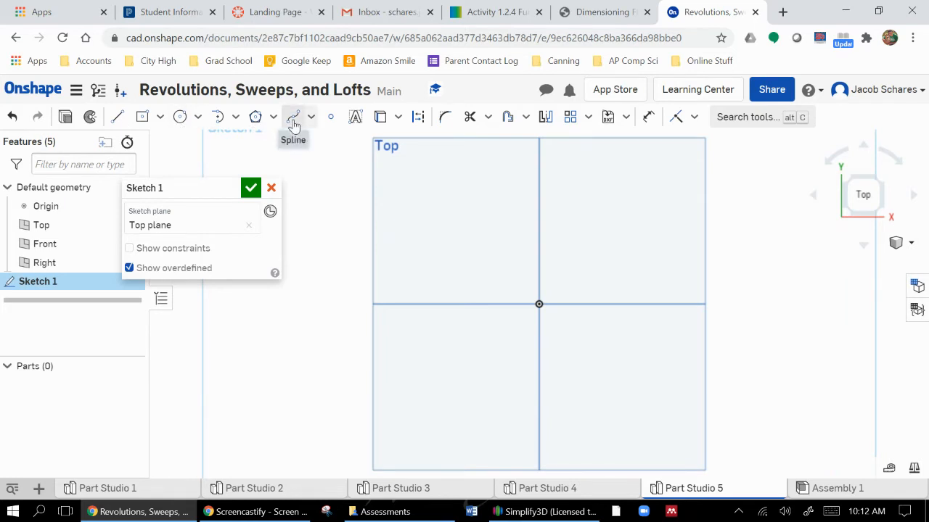
left_click(293, 121)
left_click(539, 305)
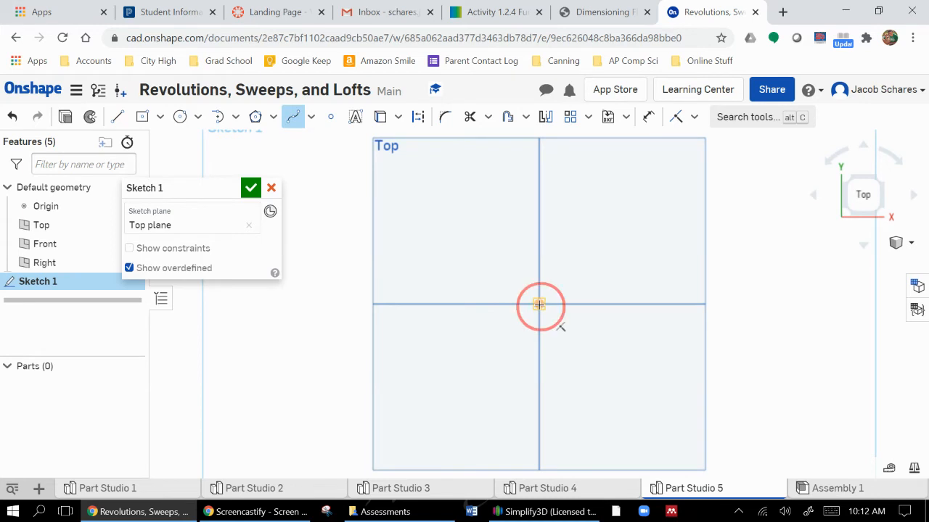
left_click(539, 245)
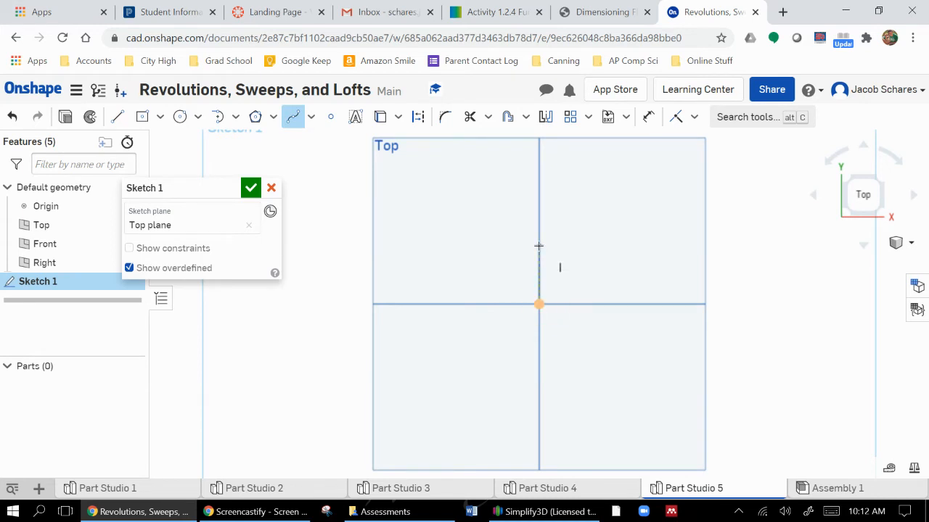
left_click(577, 211)
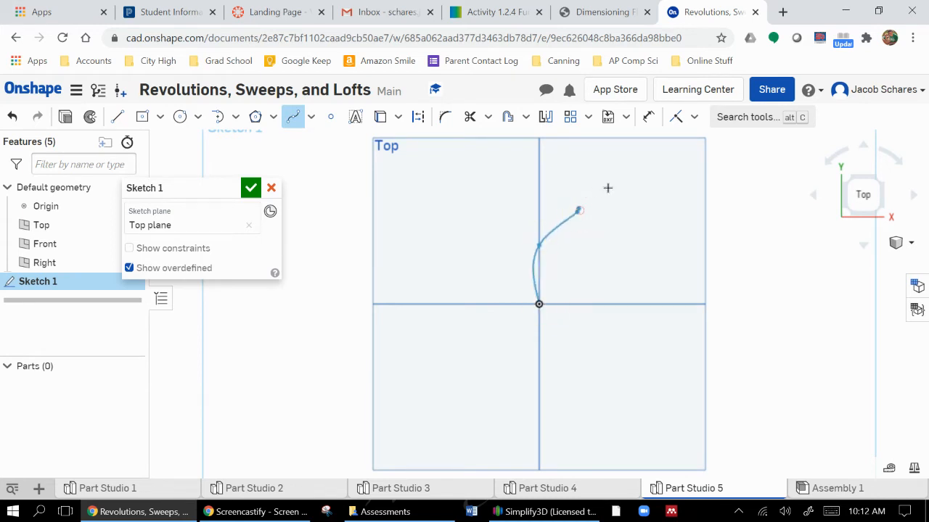
left_click(676, 212)
left_click(743, 231)
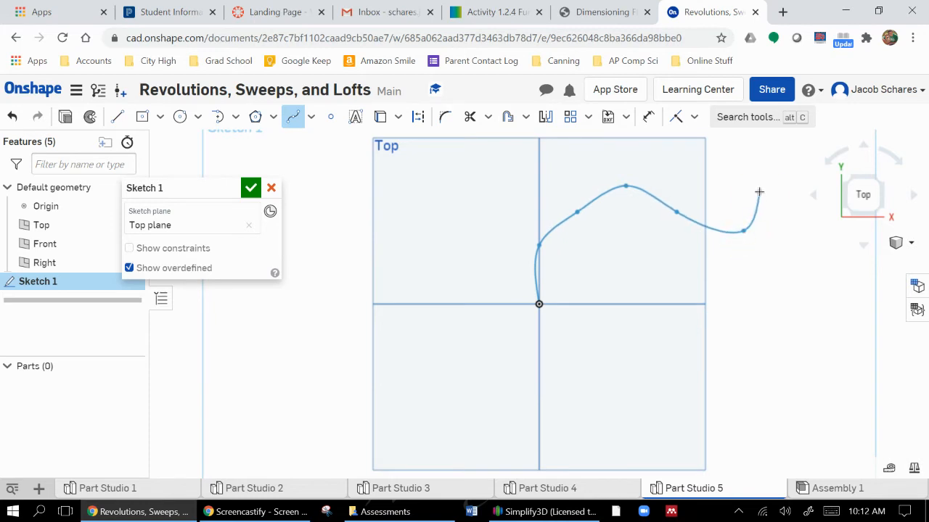
left_click(759, 192)
double_click(708, 154)
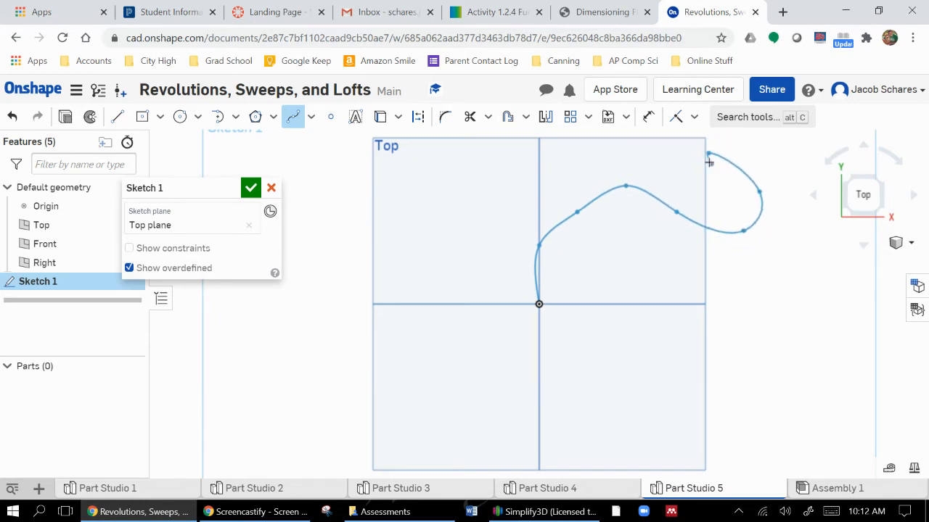
double_click(706, 154)
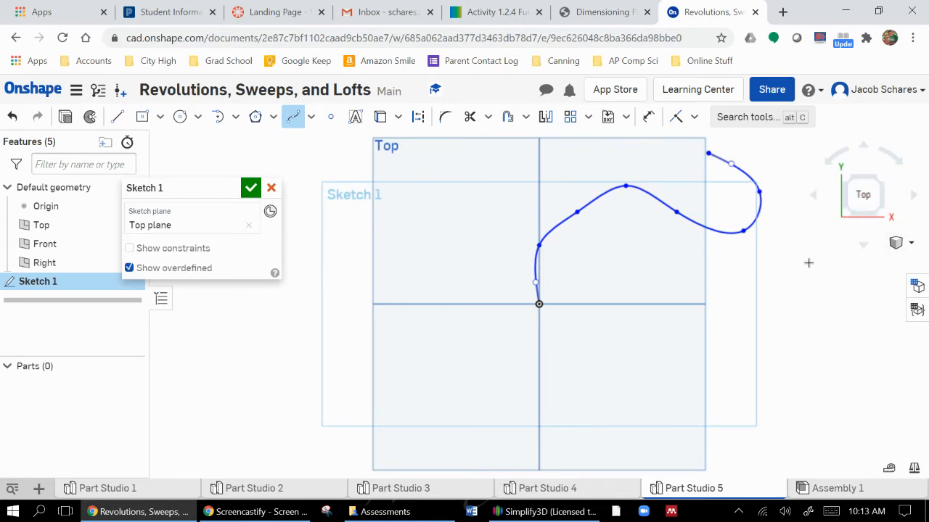
left_click_drag(880, 179, 859, 197)
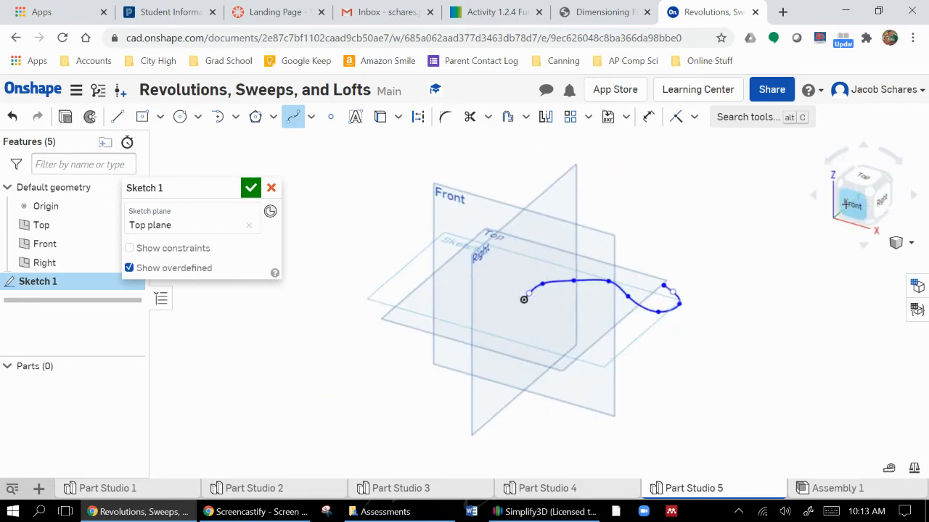
left_click(251, 188)
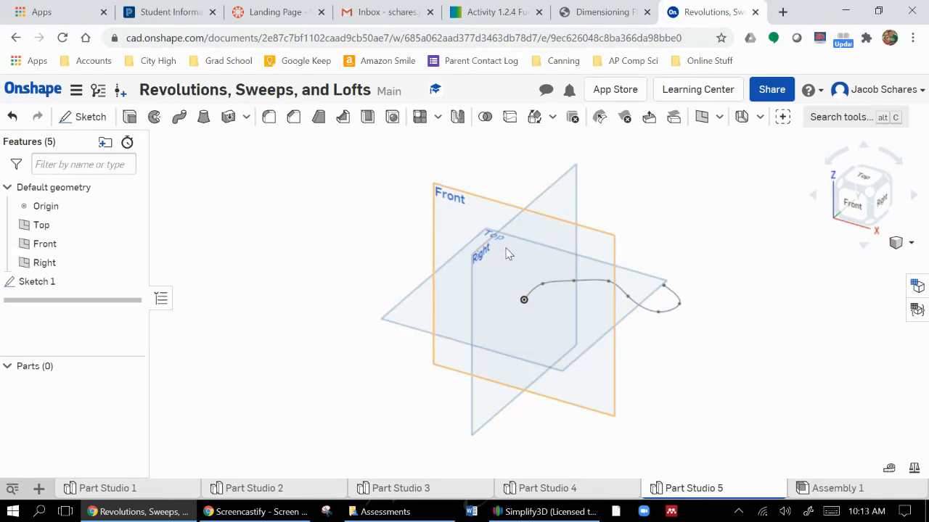
Sketch a circle of diameter 0.5 centred on the origin on the Front plane and accept the sketch
left_click(524, 300)
left_click(87, 117)
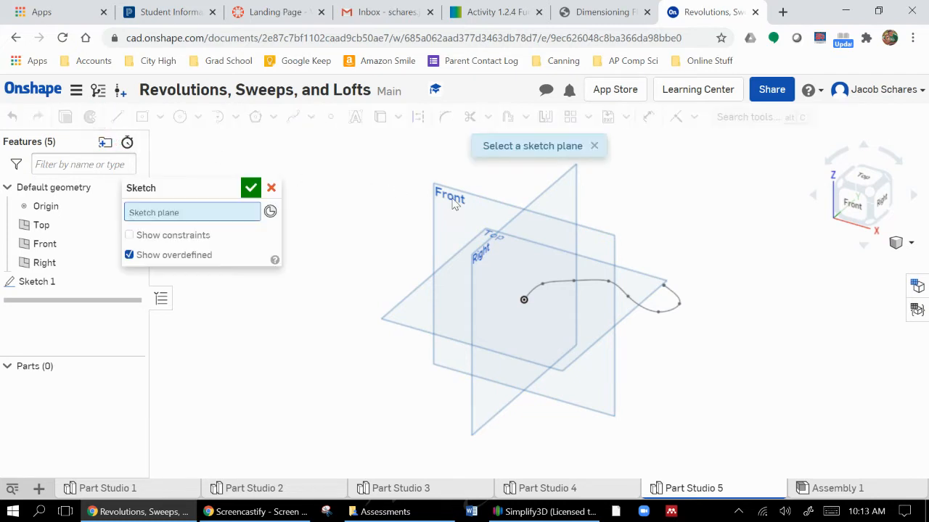
left_click(451, 201)
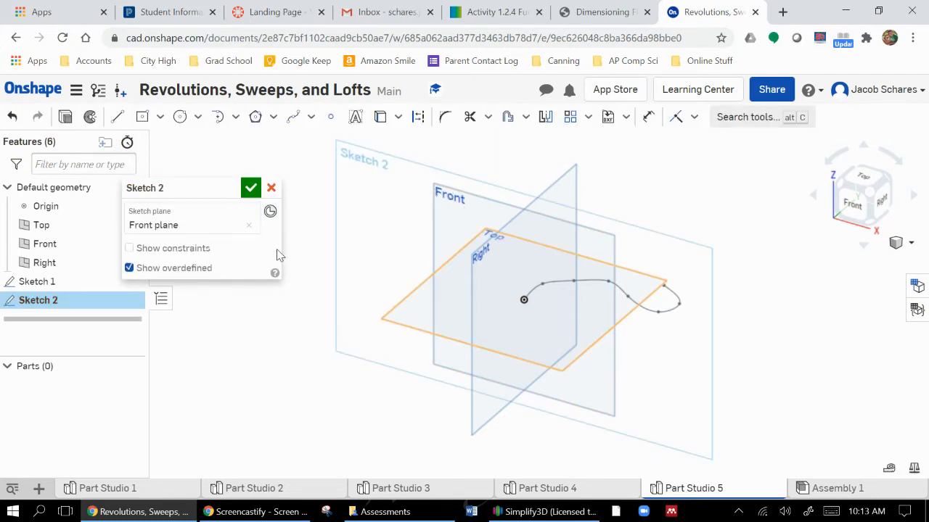
left_click(180, 116)
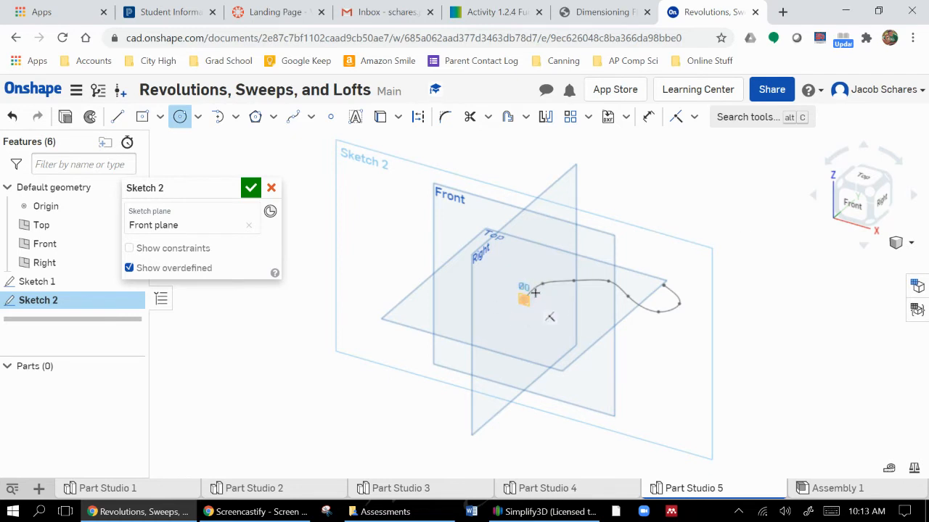
left_click(534, 292)
left_click(533, 292)
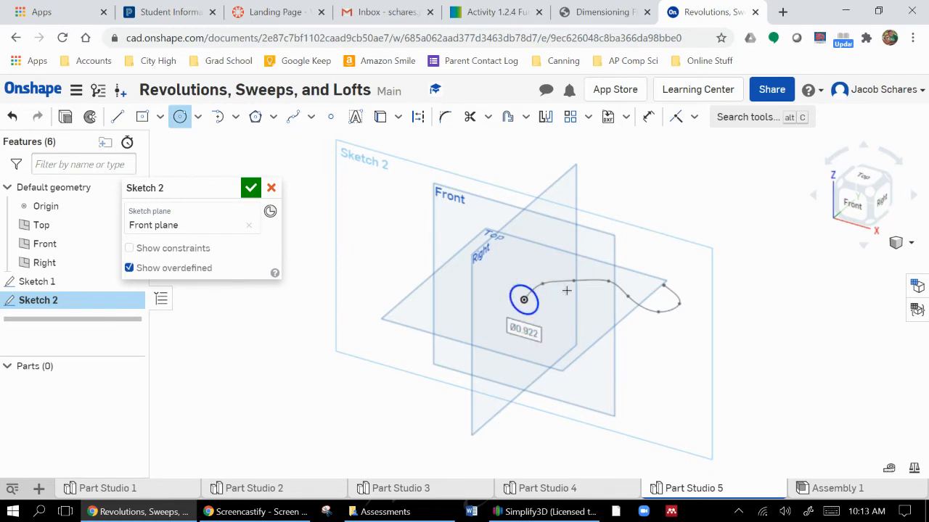
type("0.5")
key("Return")
left_click(251, 188)
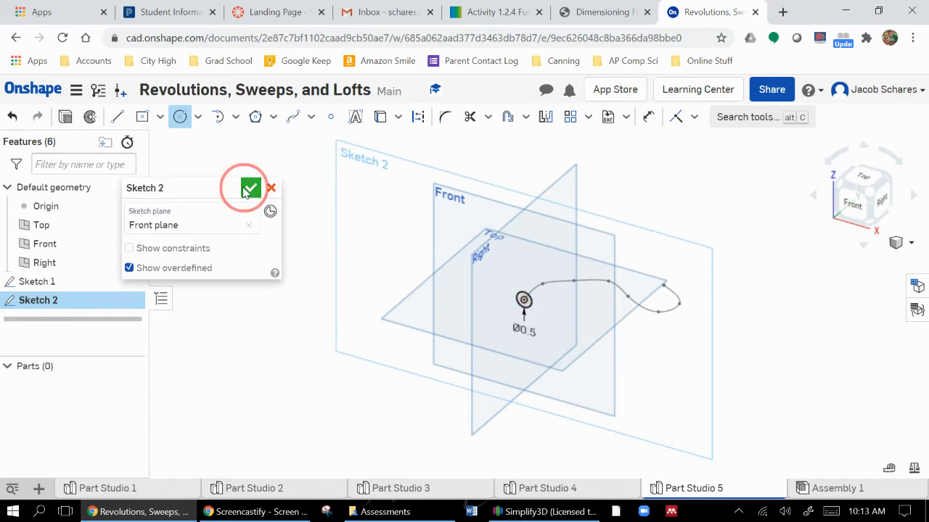
Examine how the circle profile sits on the spline's start from the front, back and top, and return to an isometric view
scroll(560, 312, "down", 2)
scroll(584, 303, "up", 3)
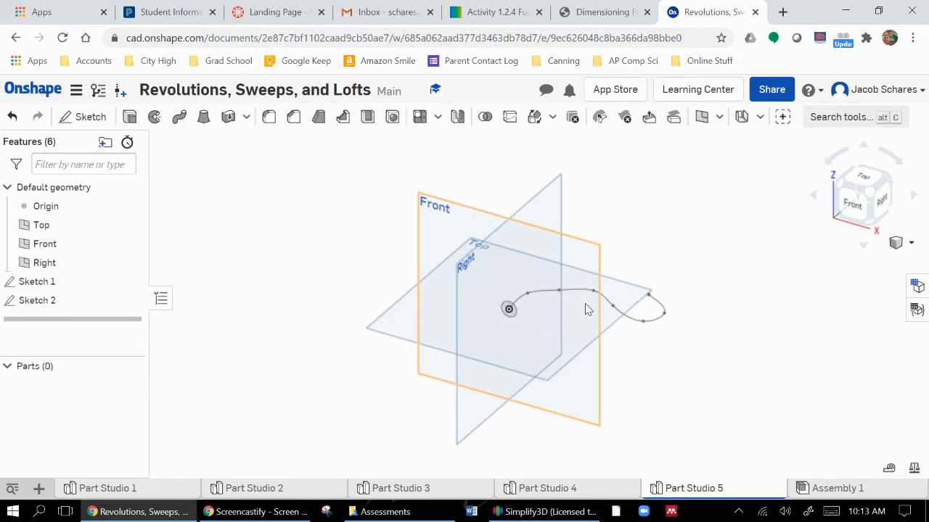
left_click(851, 208)
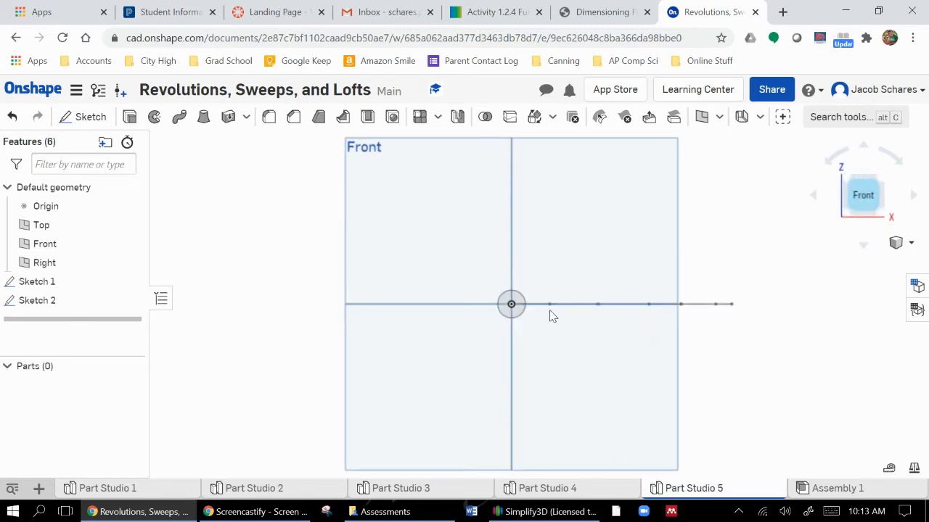
left_click(867, 193)
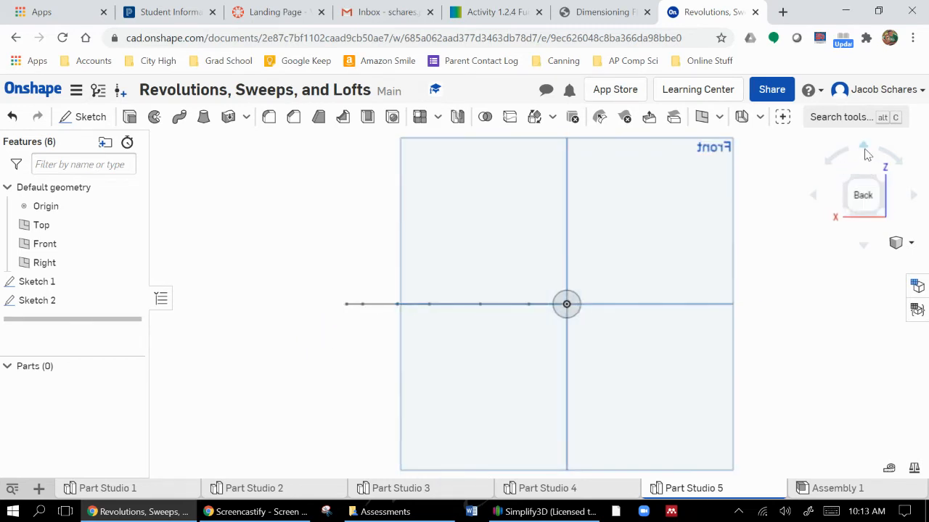
right_click_drag(805, 283, 798, 328)
left_click(858, 196)
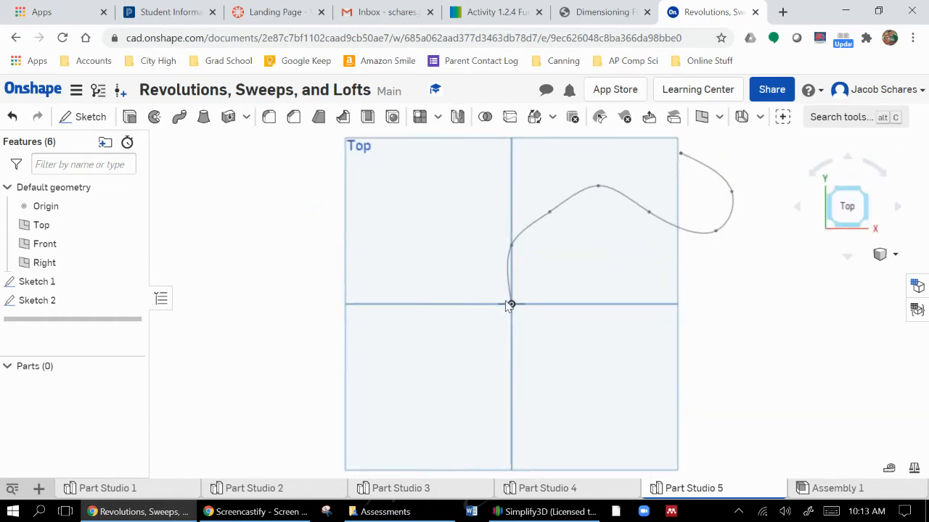
left_click(868, 227)
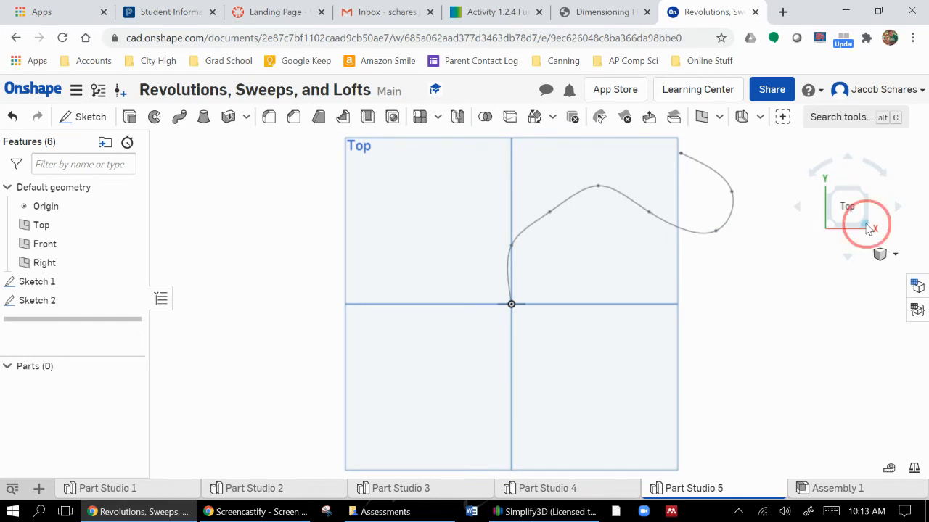
Sweep the circle region along the spline as a new solid and orbit around the preview
left_click(181, 117)
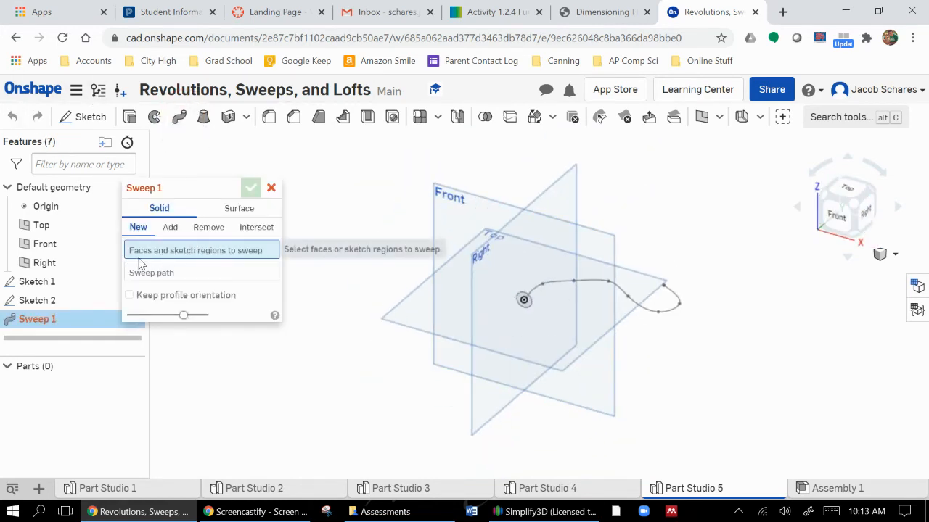
left_click(520, 303)
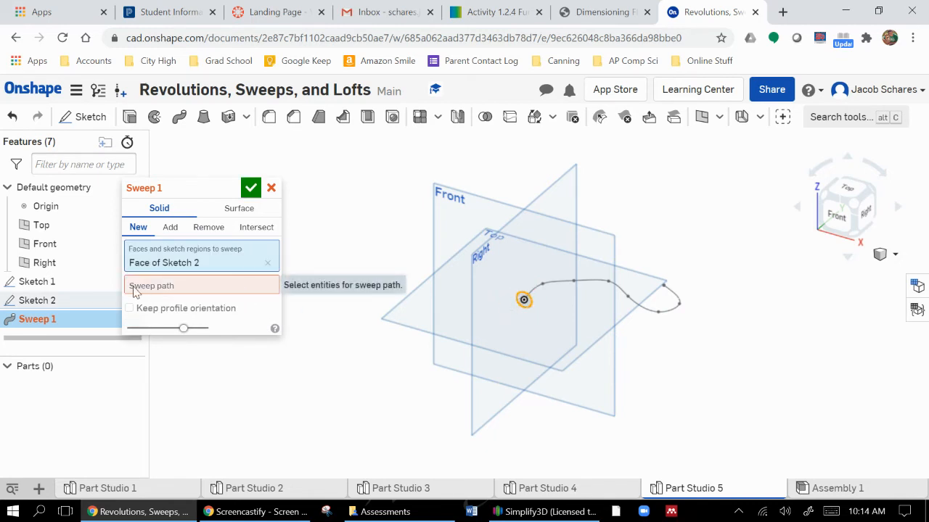
left_click(204, 287)
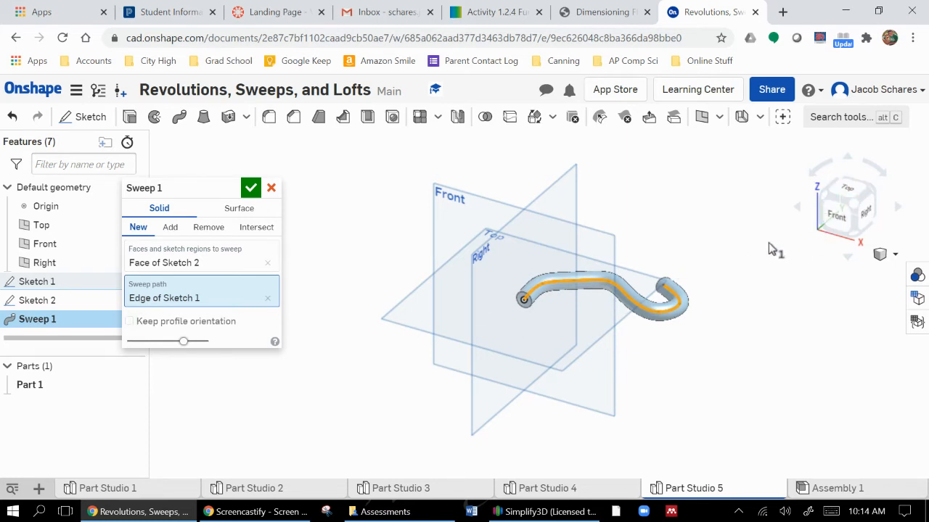
right_click_drag(754, 219, 773, 234)
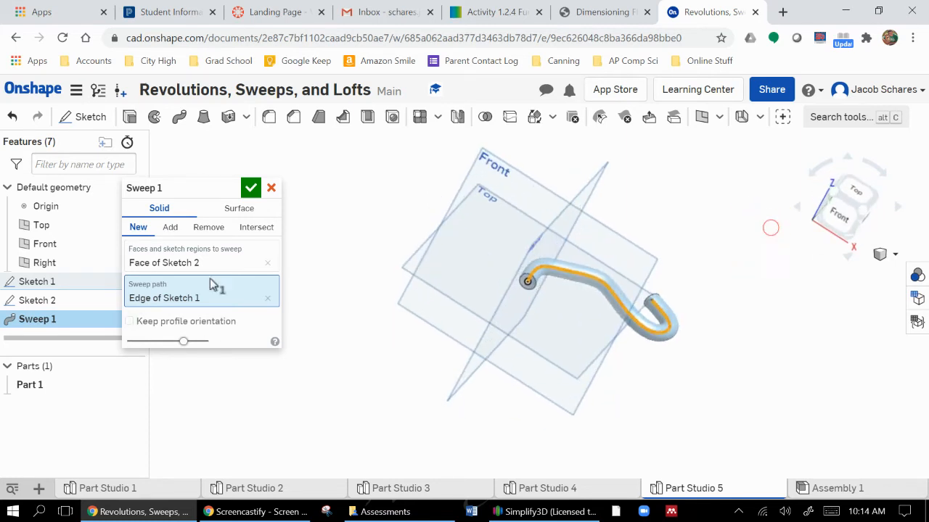
Try the sweep with Keep profile orientation on, inspect the result from several angles, and turn the option off
left_click(129, 321)
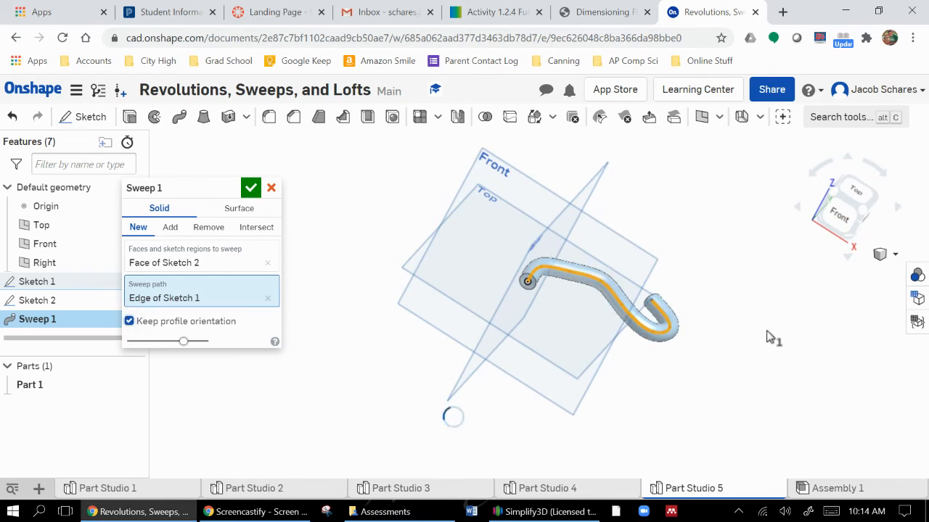
right_click_drag(766, 336, 762, 323)
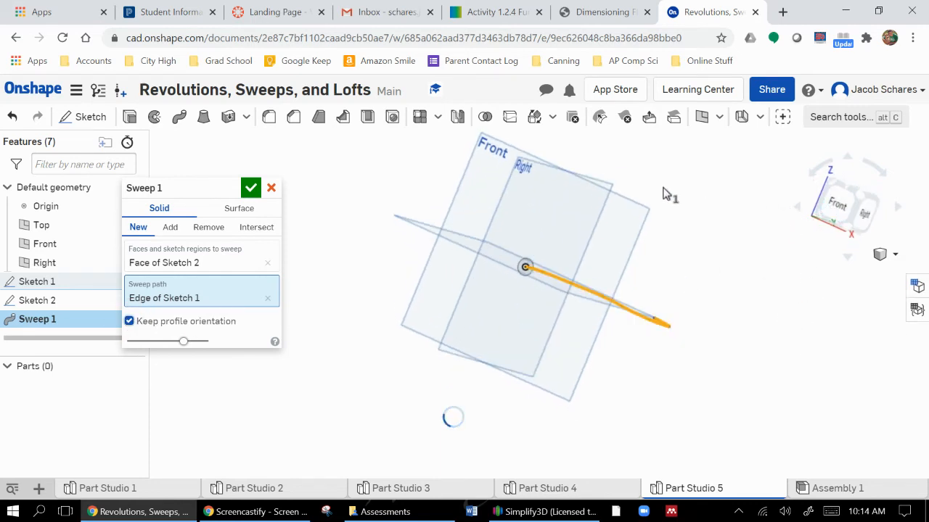
right_click_drag(663, 193, 625, 242)
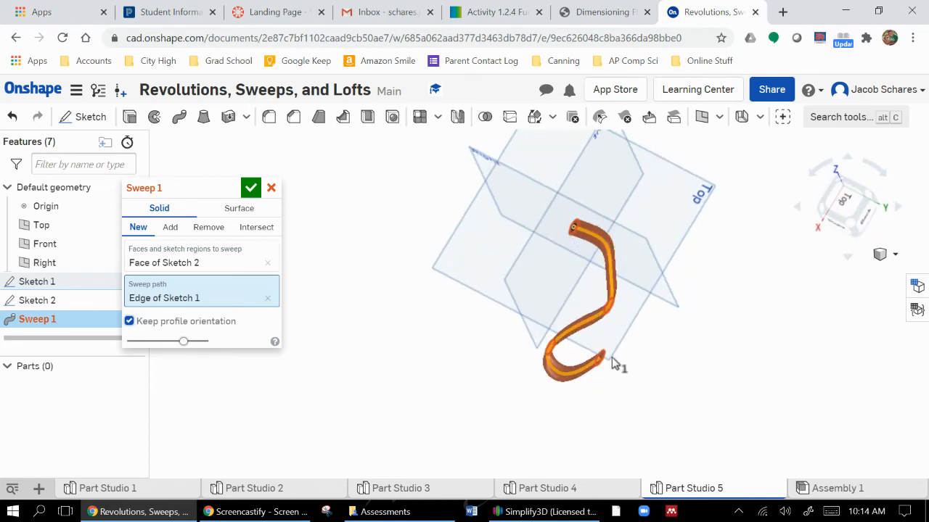
left_click(129, 321)
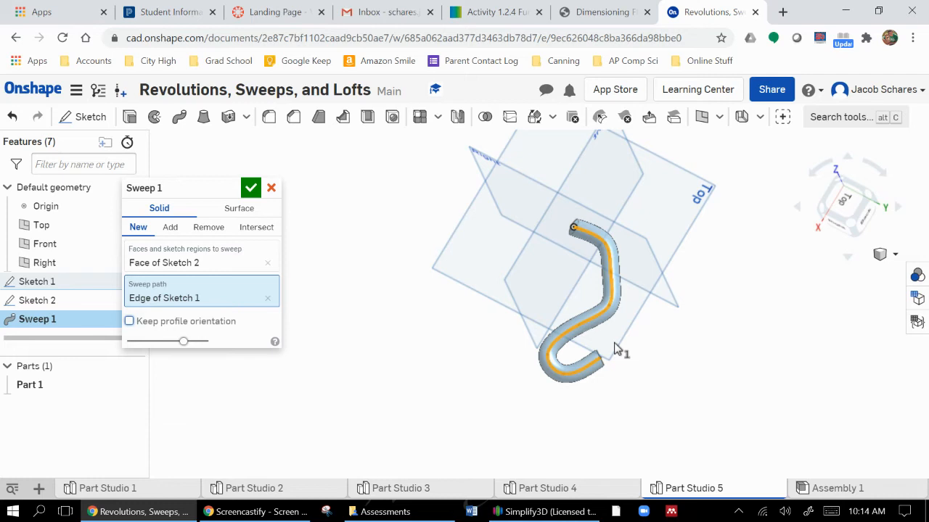
Switch to Part Studio 2, orbit the swept paper clip and inspect its path sketch on the Top plane, leaving without changes
left_click(243, 488)
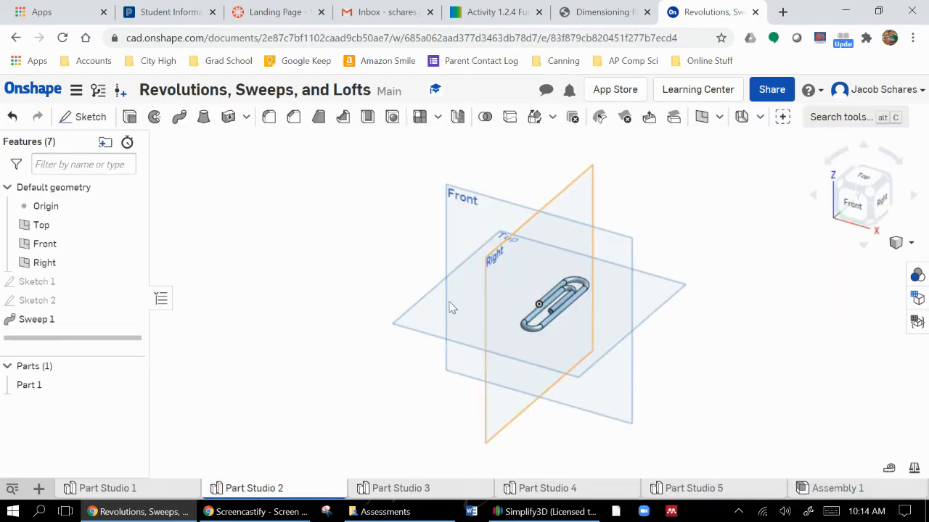
right_click_drag(691, 291, 699, 298)
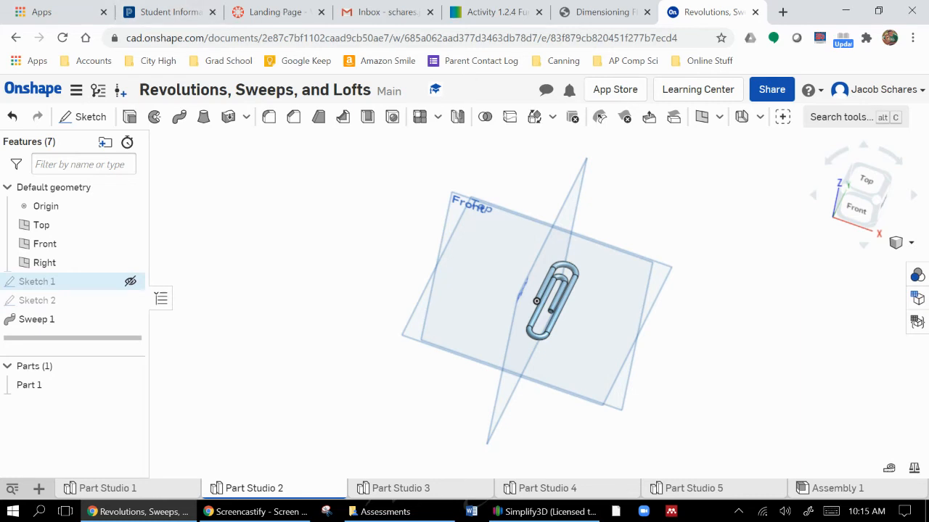
left_click(29, 285)
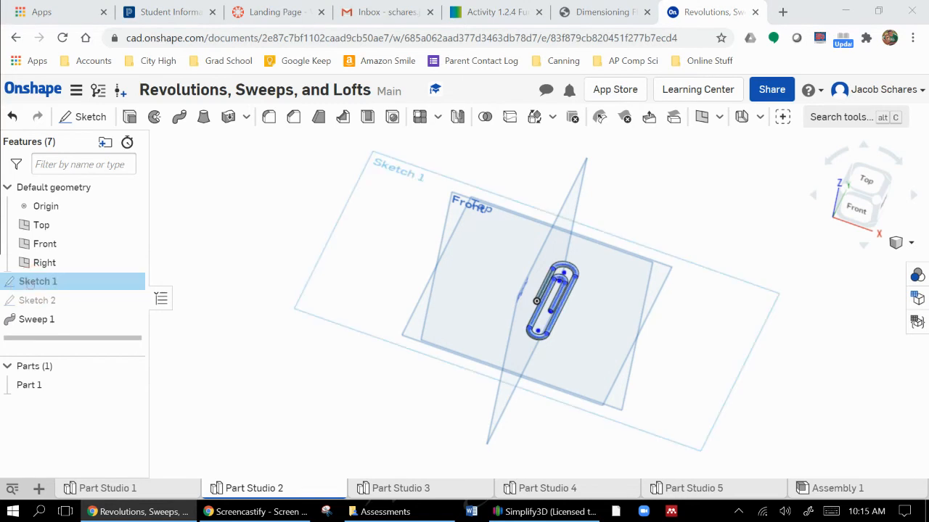
double_click(37, 282)
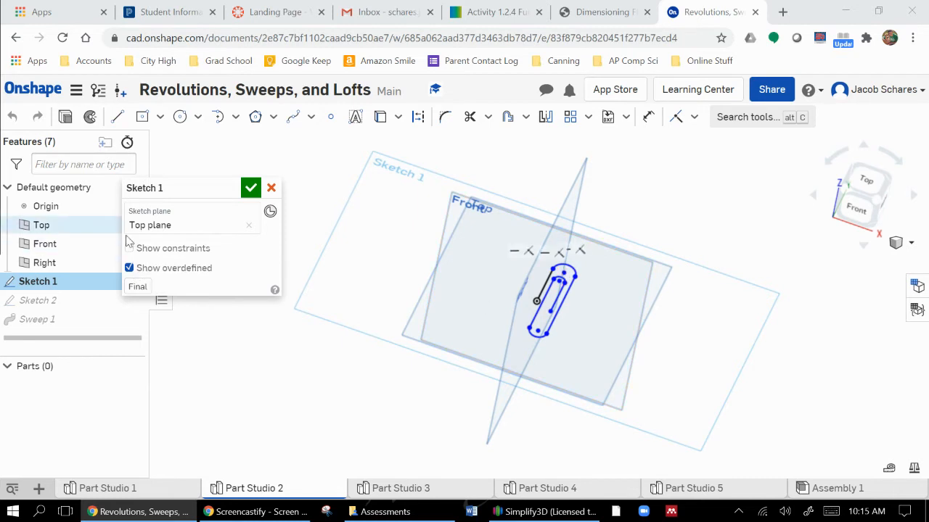
left_click(271, 188)
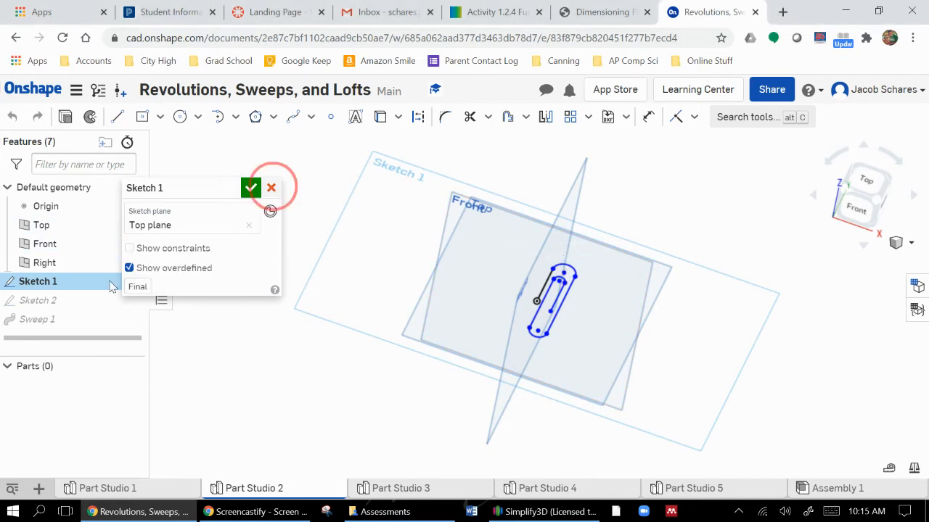
Inspect the paper clip's profile sketch on the Front plane, leave it without changes, and examine the swept clip's ends before returning to isometric
left_click(38, 301)
double_click(36, 301)
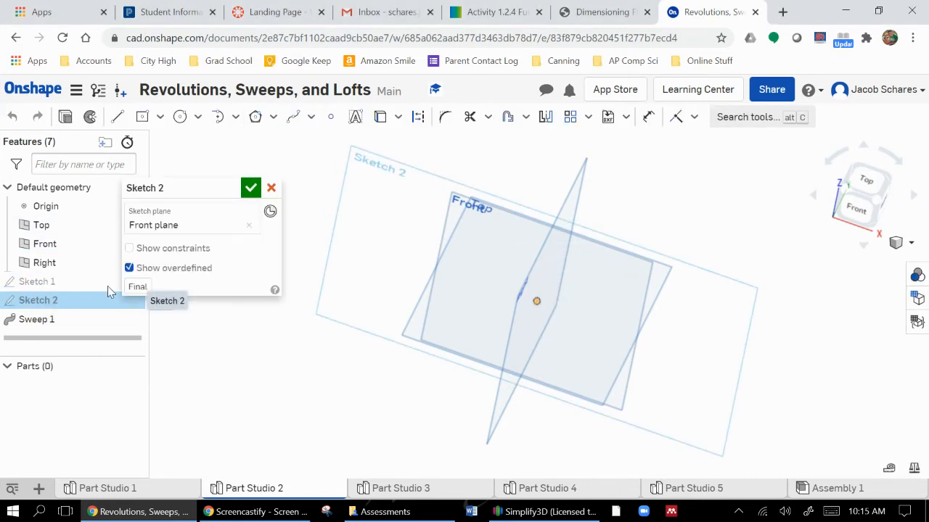
left_click(643, 403)
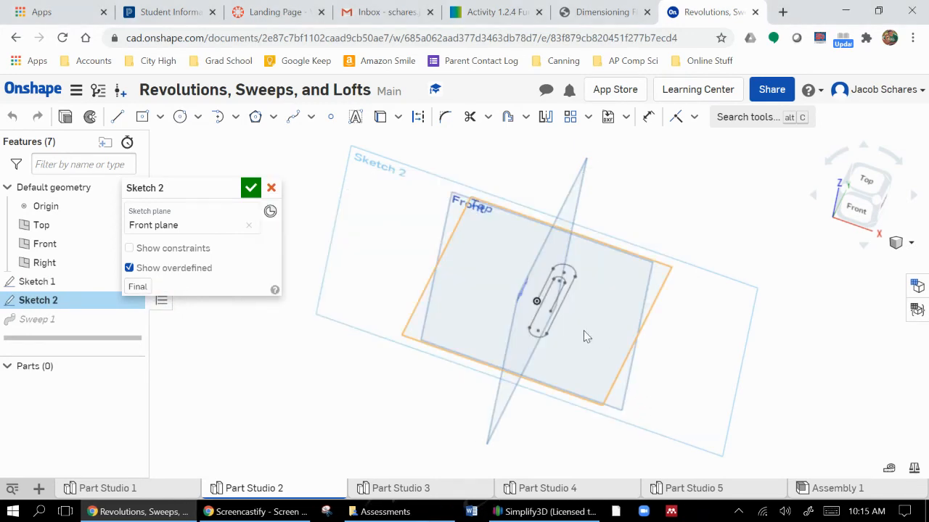
scroll(537, 309, "up", 4)
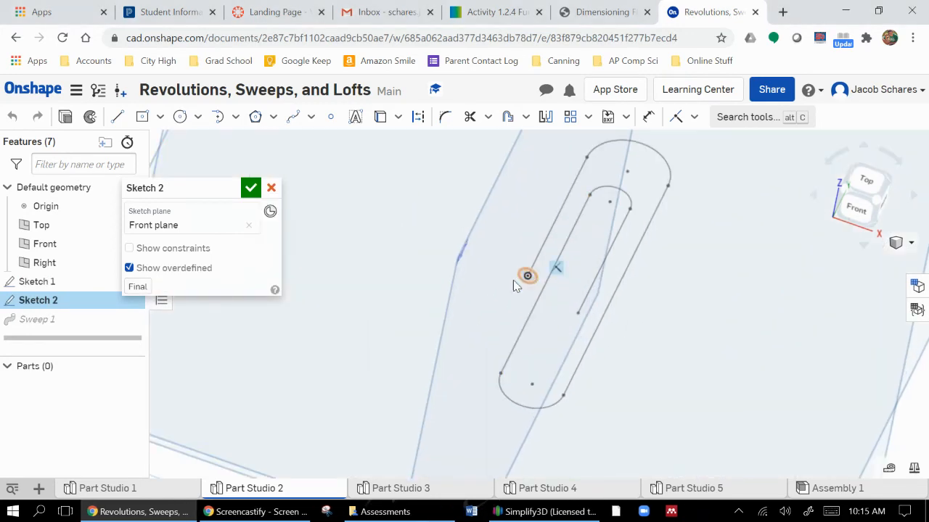
left_click(271, 188)
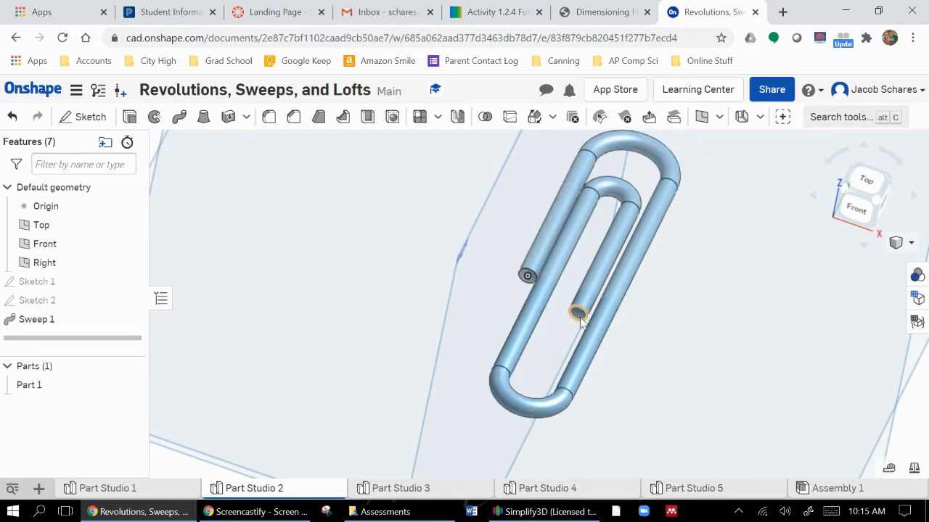
scroll(580, 333, "up", 1)
scroll(585, 331, "down", 2)
scroll(584, 331, "down", 2)
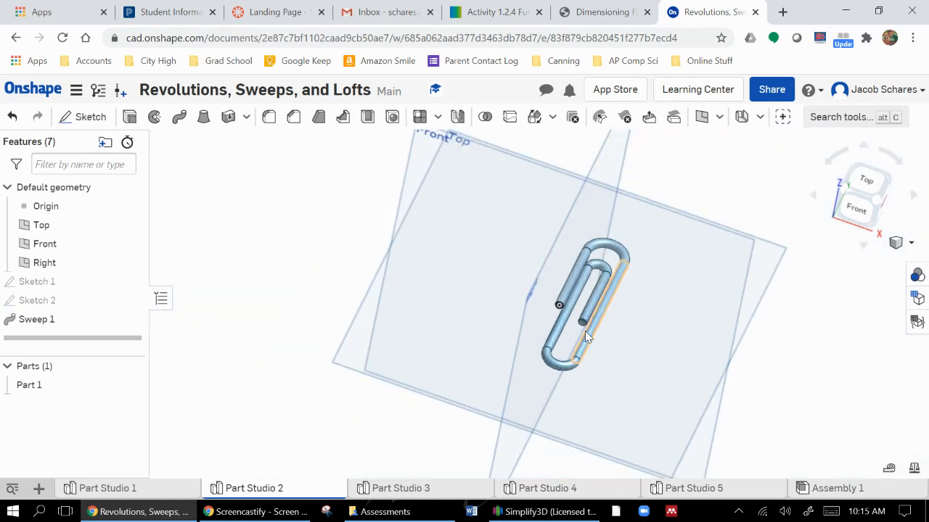
left_click(882, 205)
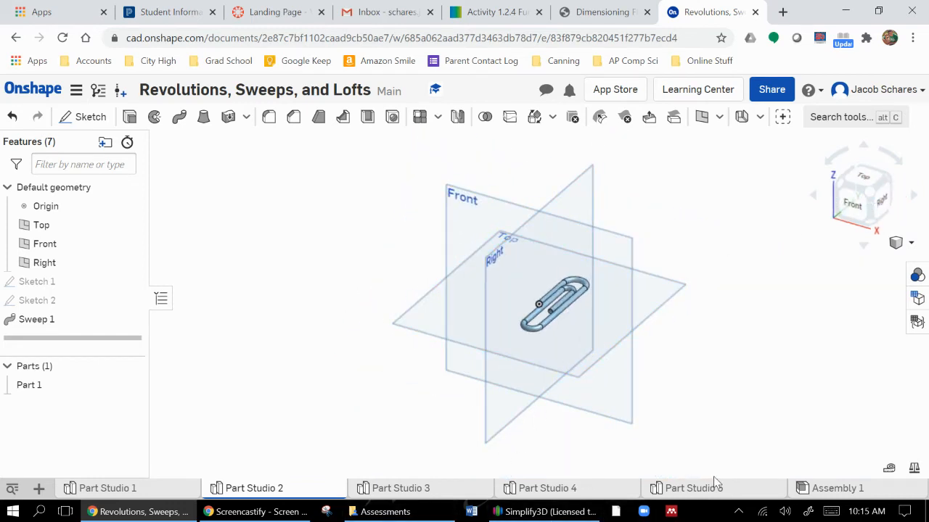
Accept the circle sweep along the spline in Part Studio 5 and create a new Part Studio
left_click(704, 490)
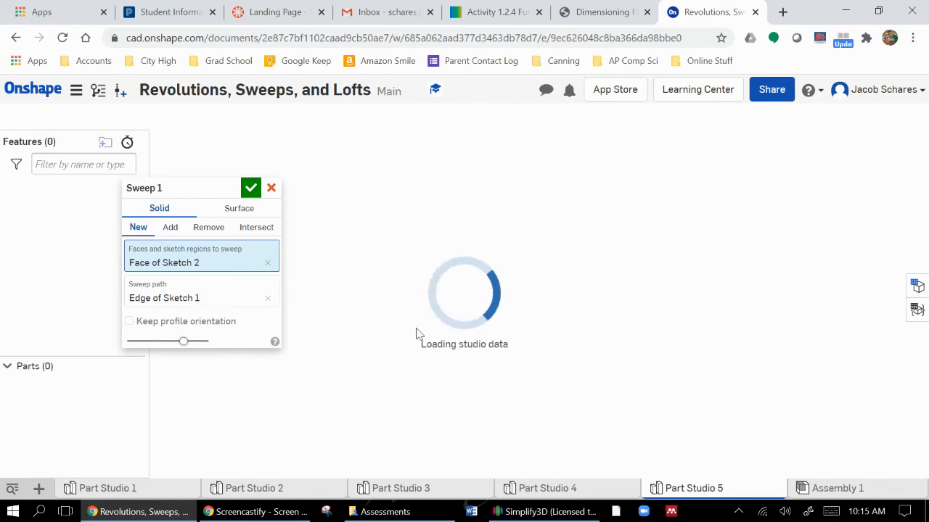
left_click(250, 187)
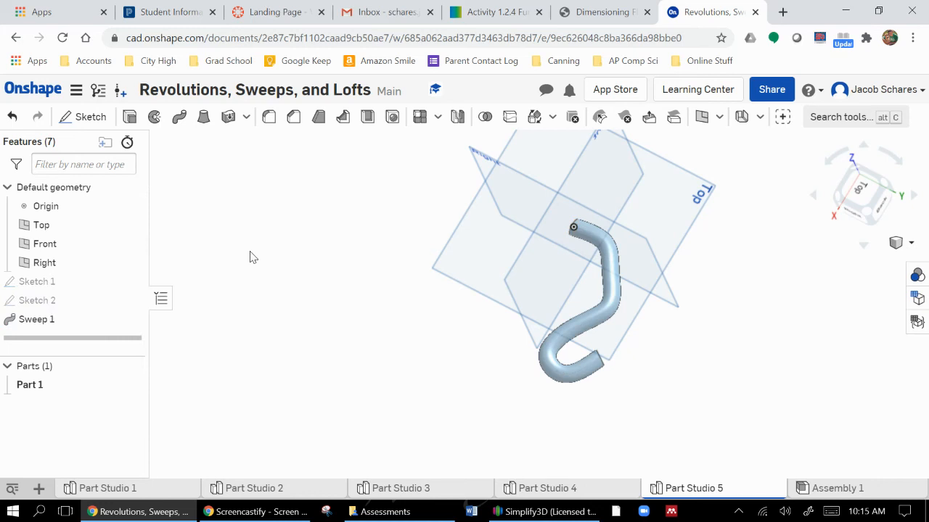
left_click(39, 489)
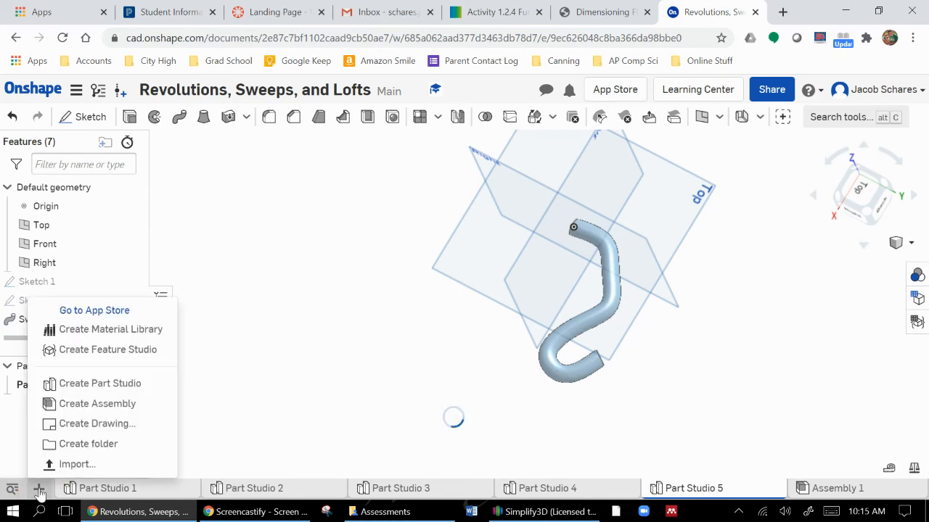
left_click(97, 383)
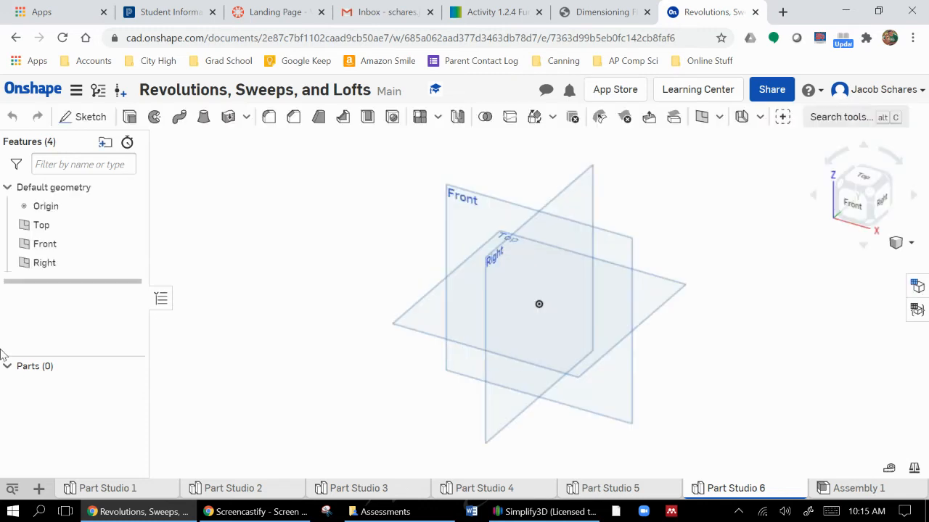
Sketch a center point rectangle on the Top plane, centred on the origin, 3 in along X by 4 in along Y, and finish the sketch
left_click(89, 117)
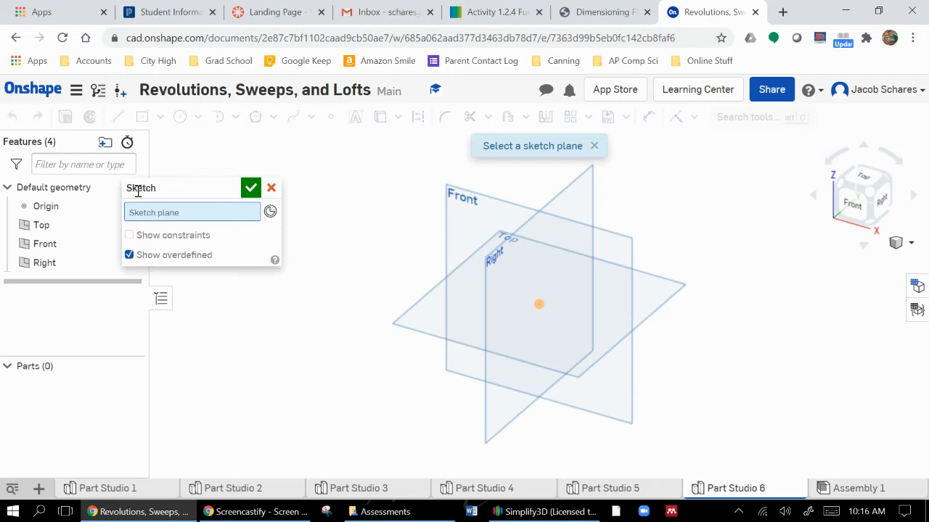
left_click(416, 328)
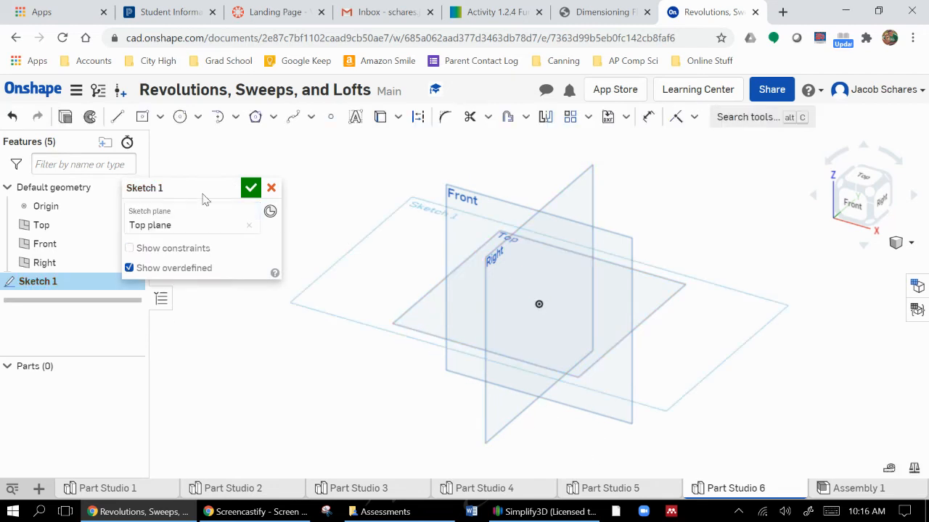
left_click(145, 125)
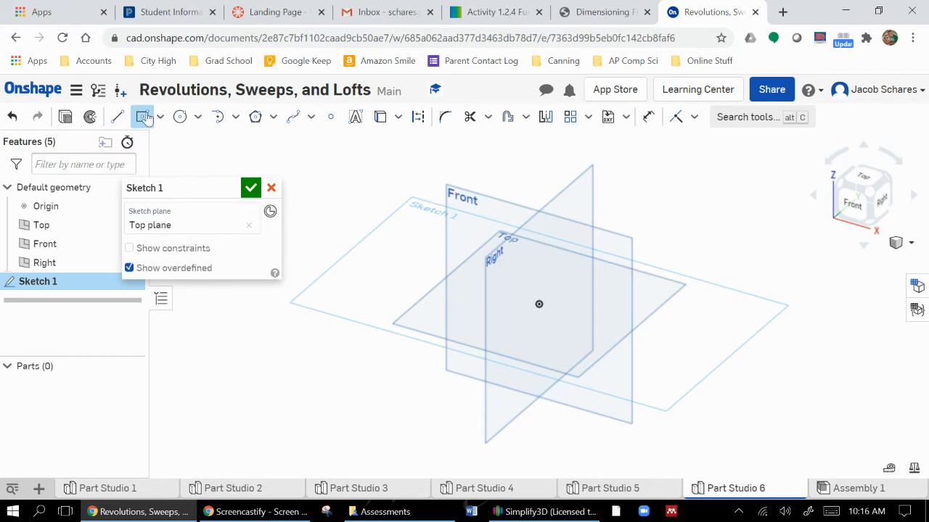
left_click(539, 303)
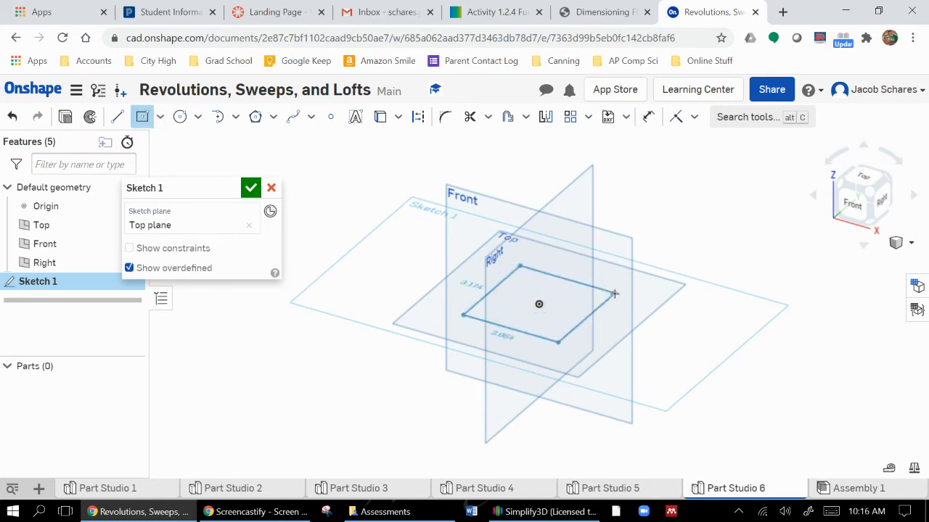
left_click(614, 293)
type("3")
key("Tab")
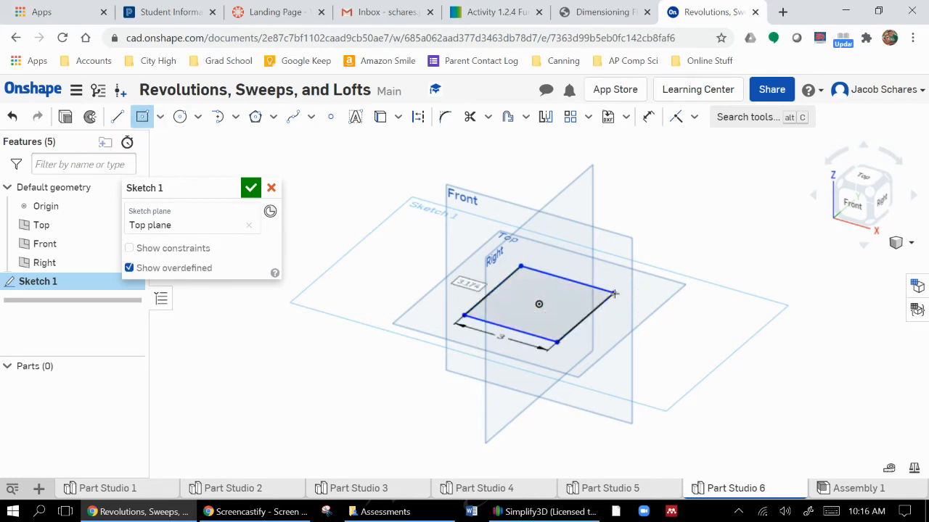
type("4")
key("Return")
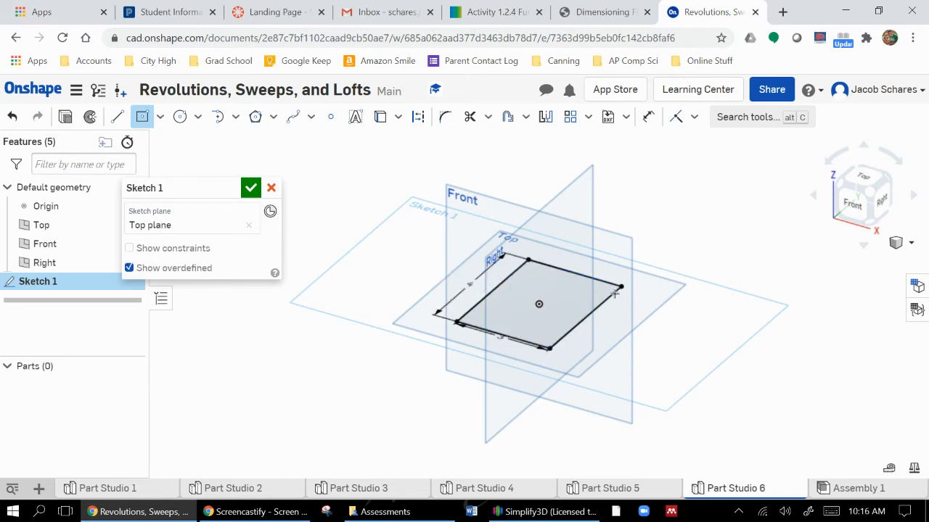
left_click(250, 187)
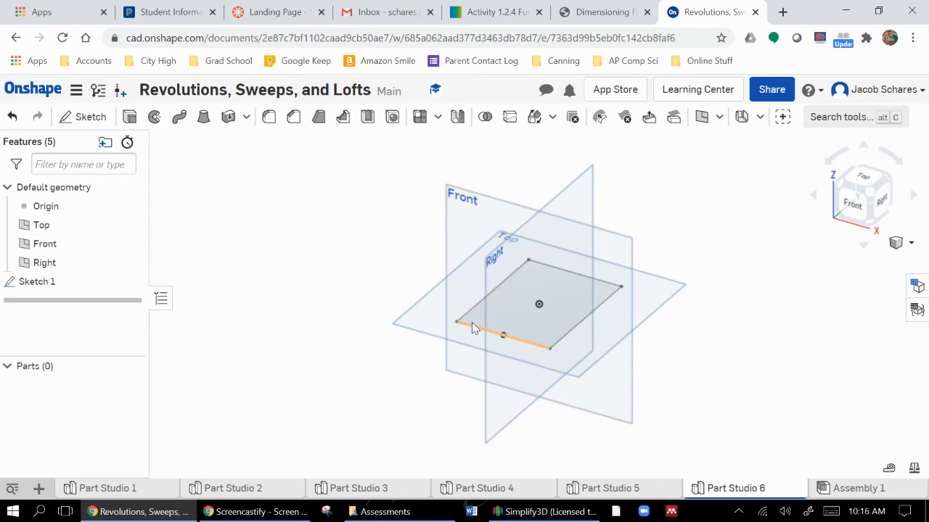
Create a plane offset 2 in above the Top plane
left_click(703, 118)
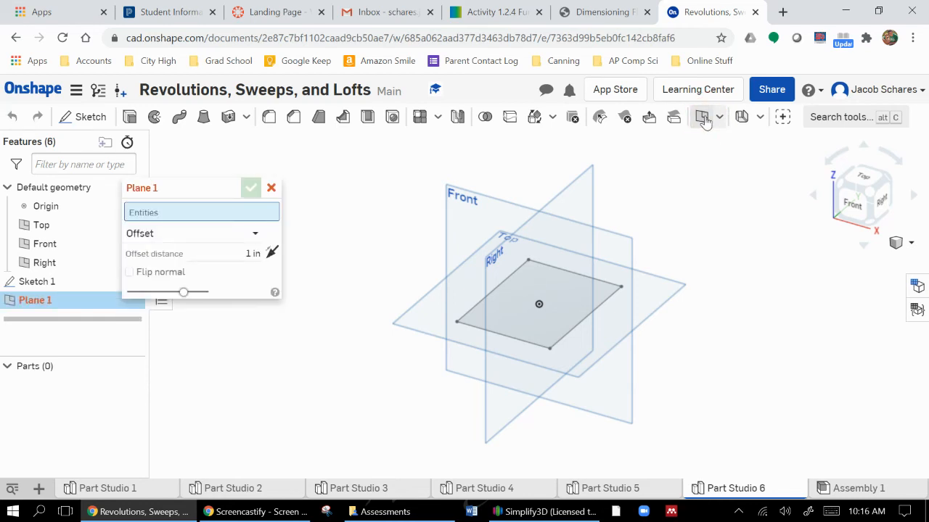
left_click(391, 327)
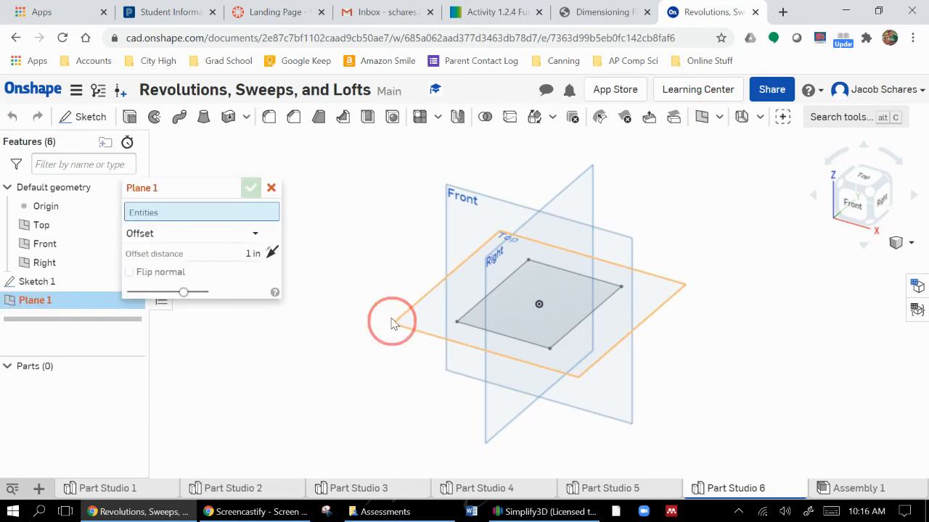
left_click(547, 230)
left_click_drag(547, 231, 545, 176)
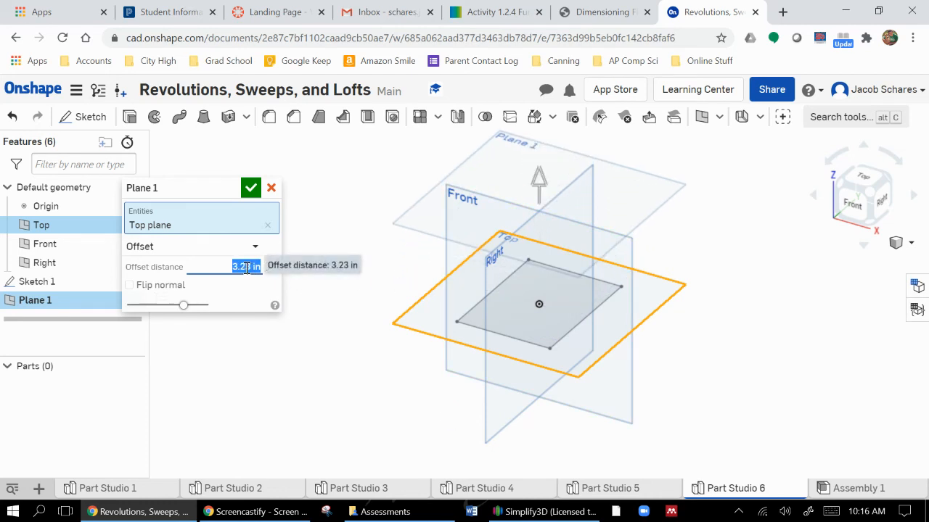
type("2")
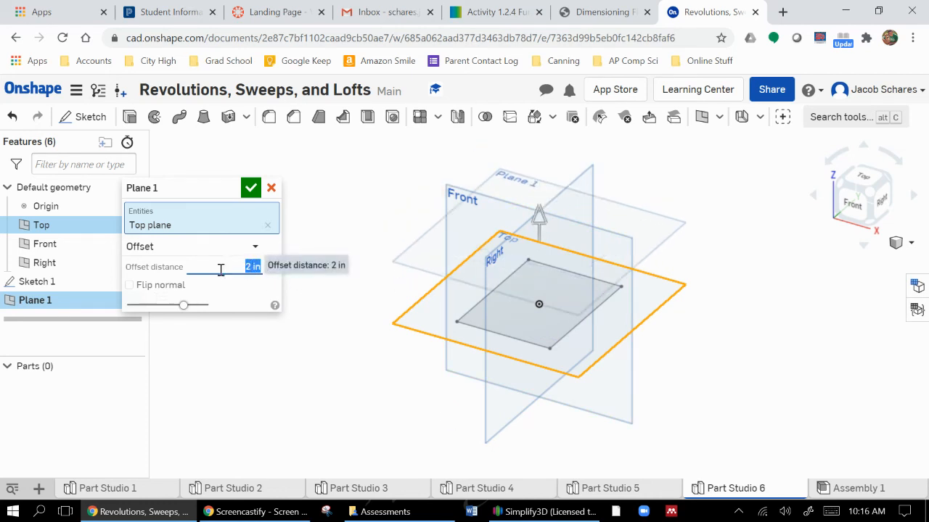
left_click(250, 188)
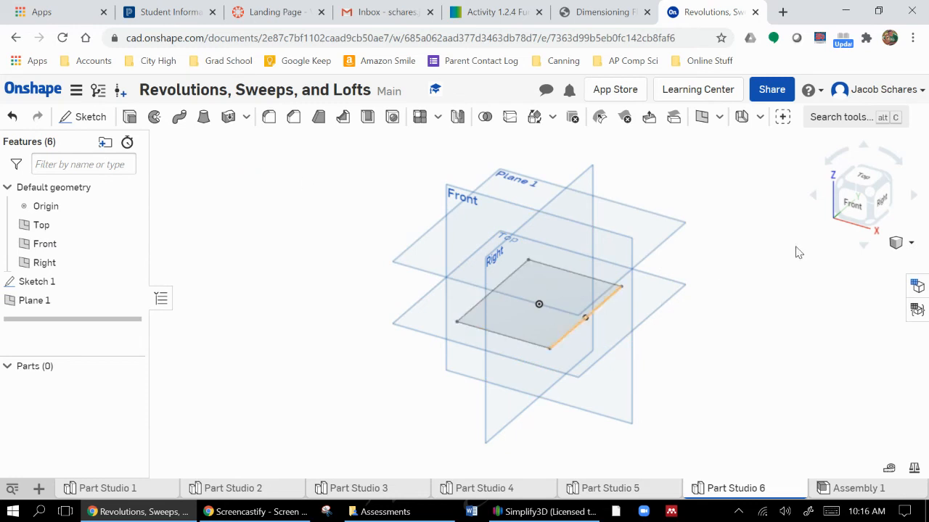
Sketch a five-sided inscribed polygon on the offset plane, centred directly above the origin, and finish the sketch
mouse_move(805, 315)
right_mouse_down()
mouse_move(806, 291)
mouse_move(799, 314)
right_mouse_up()
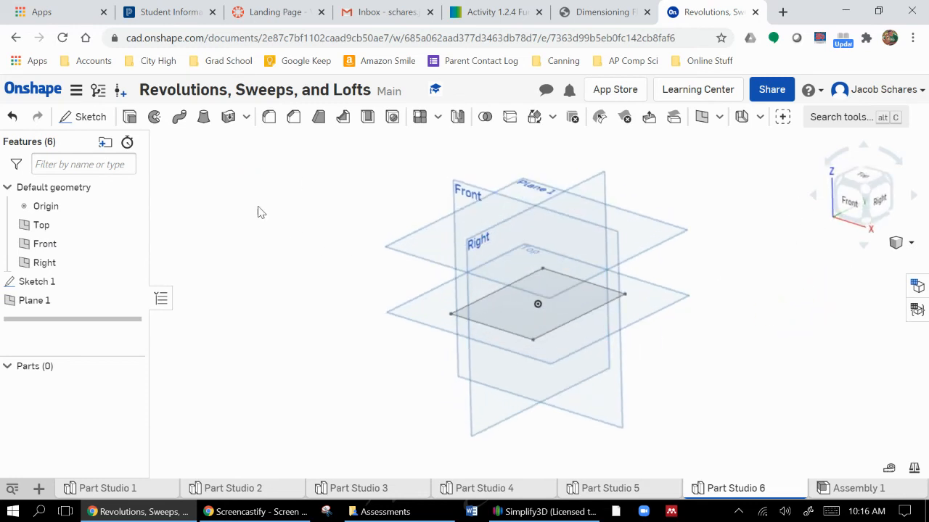
left_click(83, 120)
left_click(398, 240)
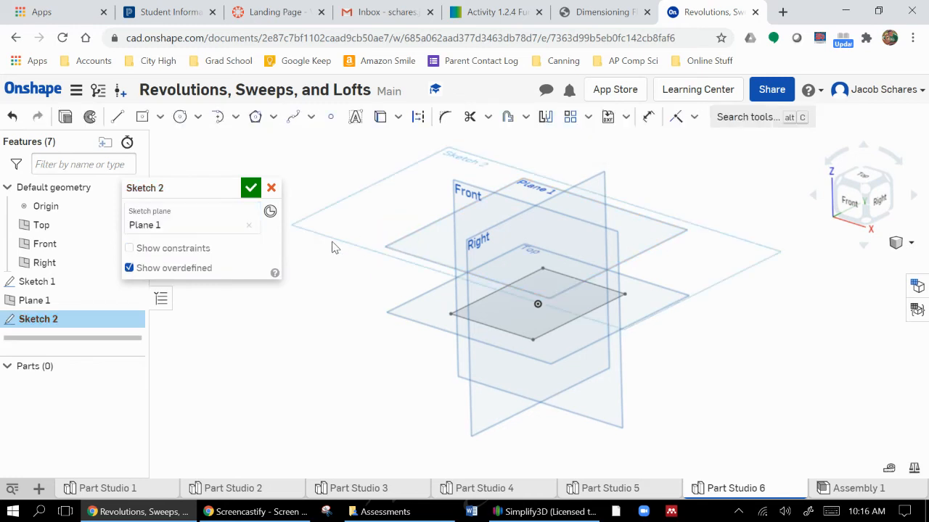
left_click(254, 118)
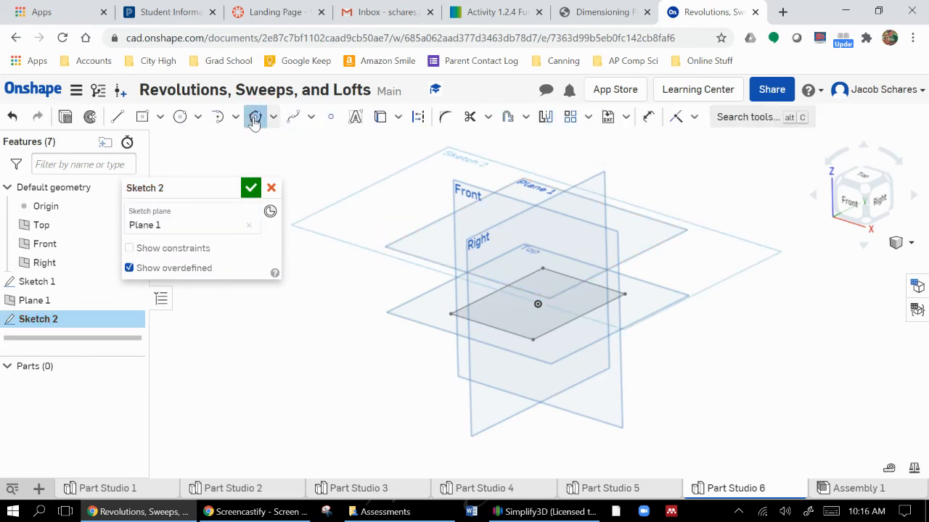
left_click(537, 240)
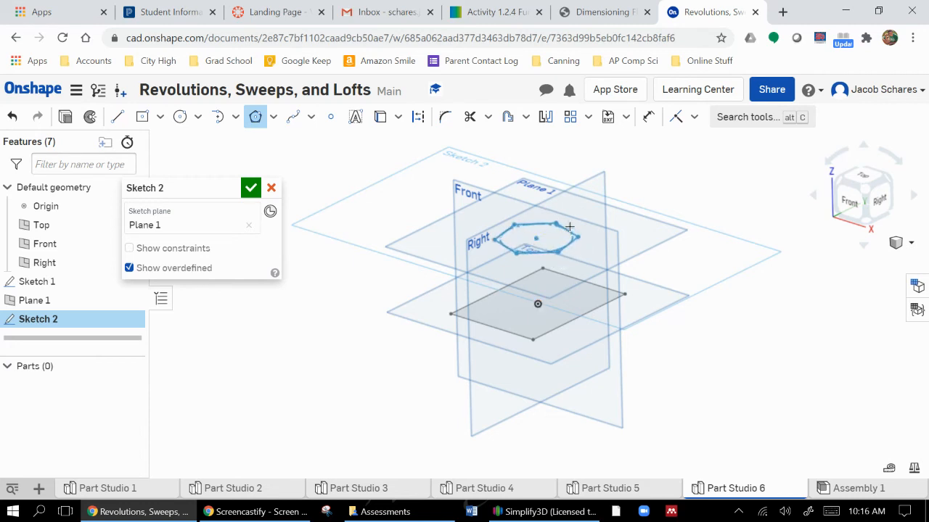
left_click(571, 227)
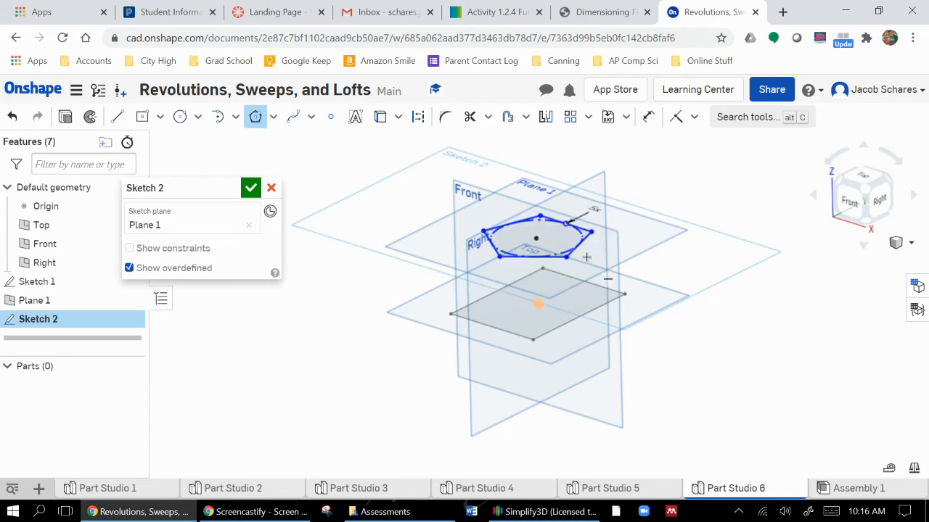
left_click(258, 195)
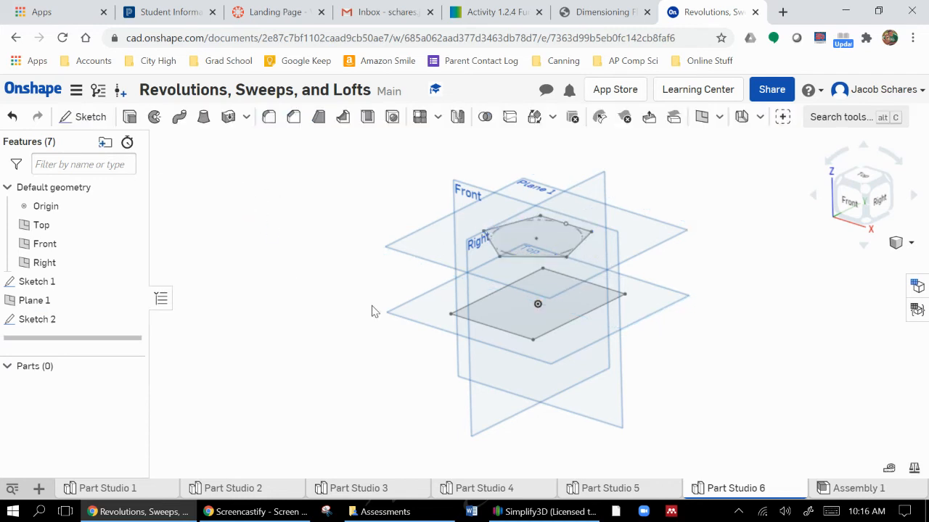
Try lofting a new solid from the rectangle on the Top plane to the pentagon on the offset plane and orbit around the preview
left_click(204, 117)
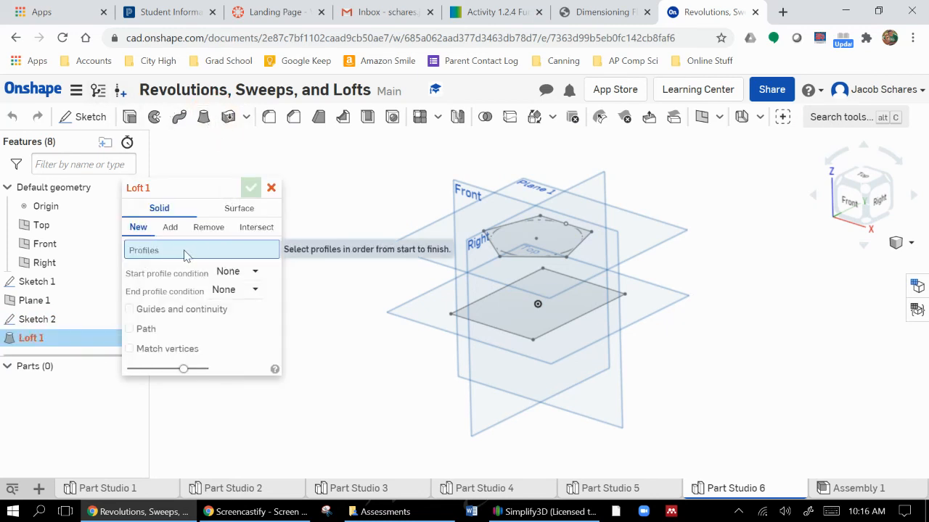
left_click(499, 326)
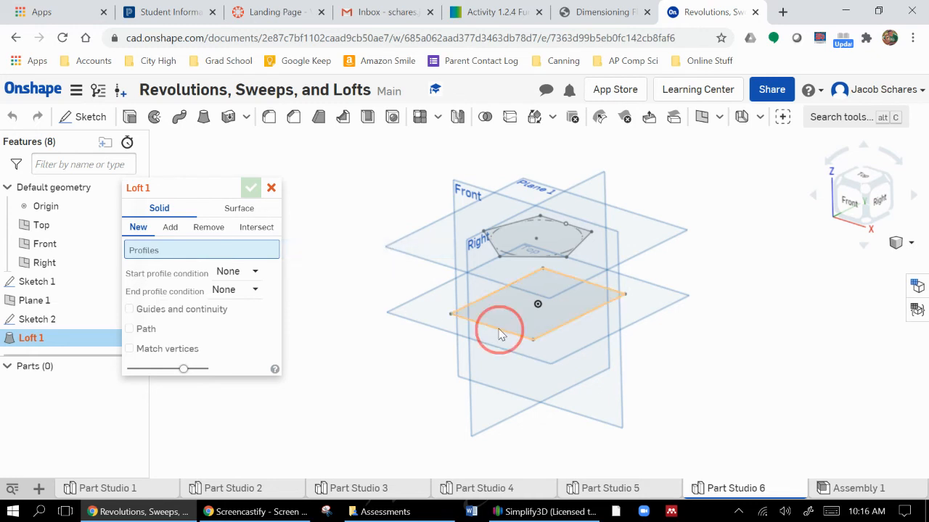
left_click(511, 262)
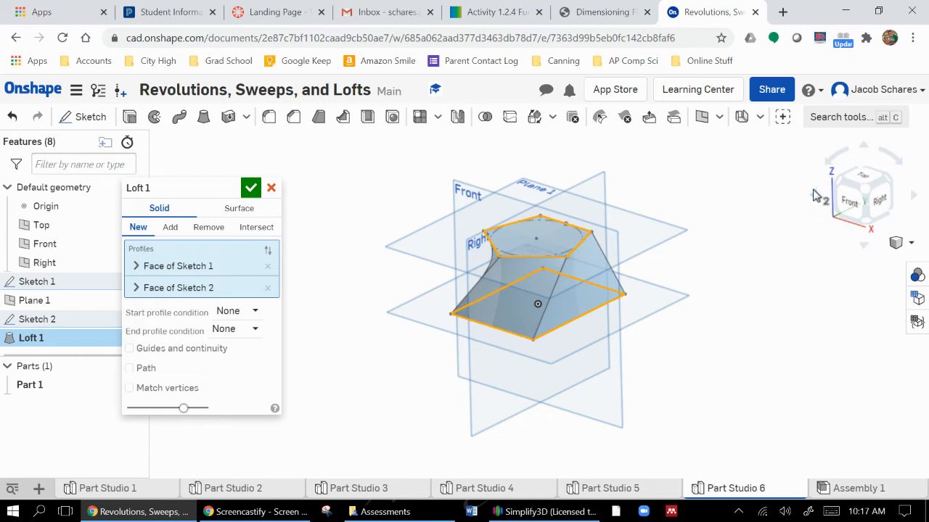
right_click_drag(798, 283, 693, 313)
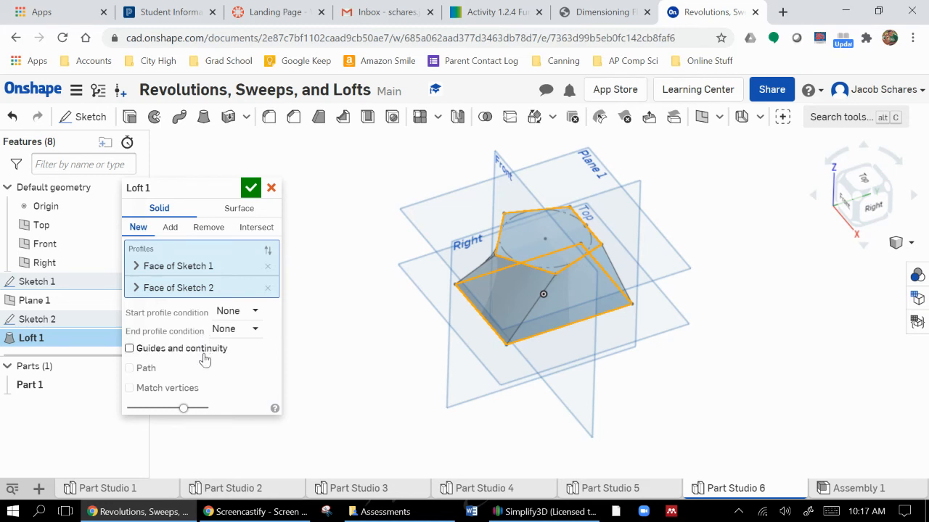
left_click(272, 188)
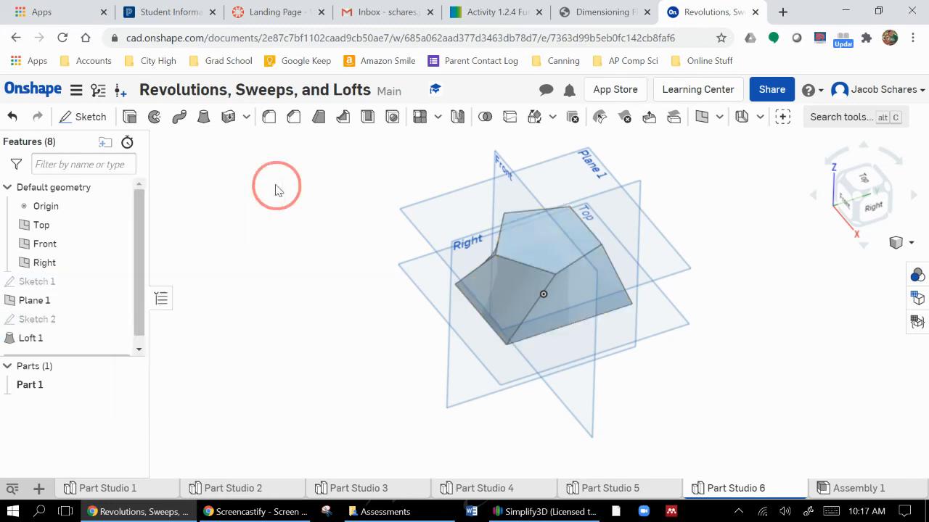
right_click_drag(803, 385, 820, 361)
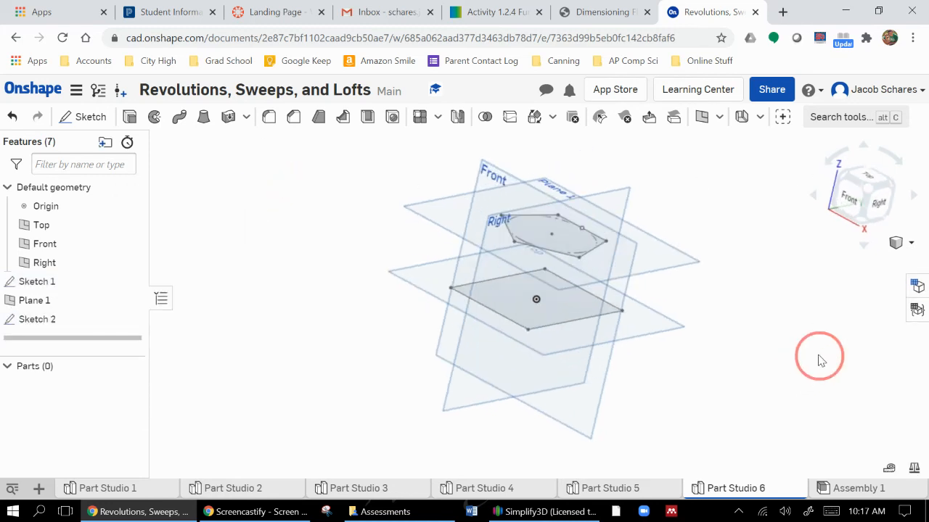
left_click(870, 192)
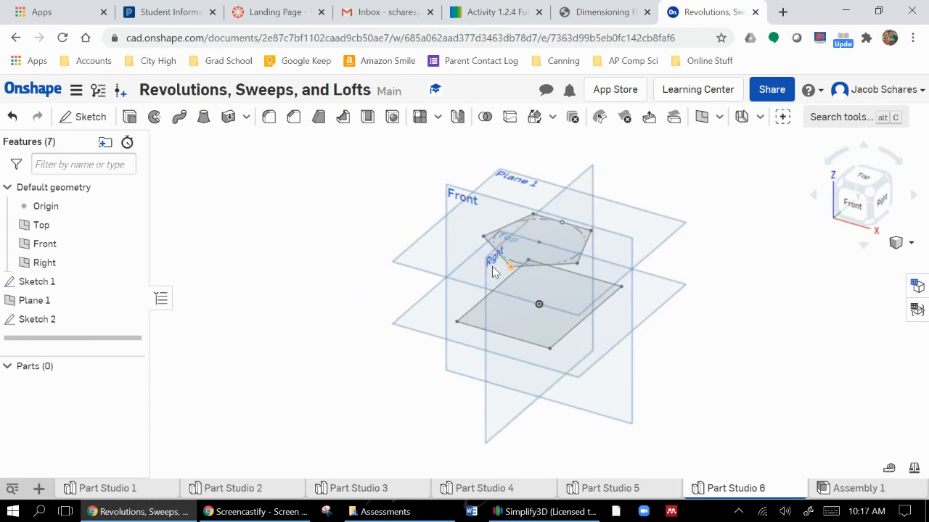
Create a plane offset 2 in above the pentagon's plane
left_click(701, 116)
left_click(467, 219)
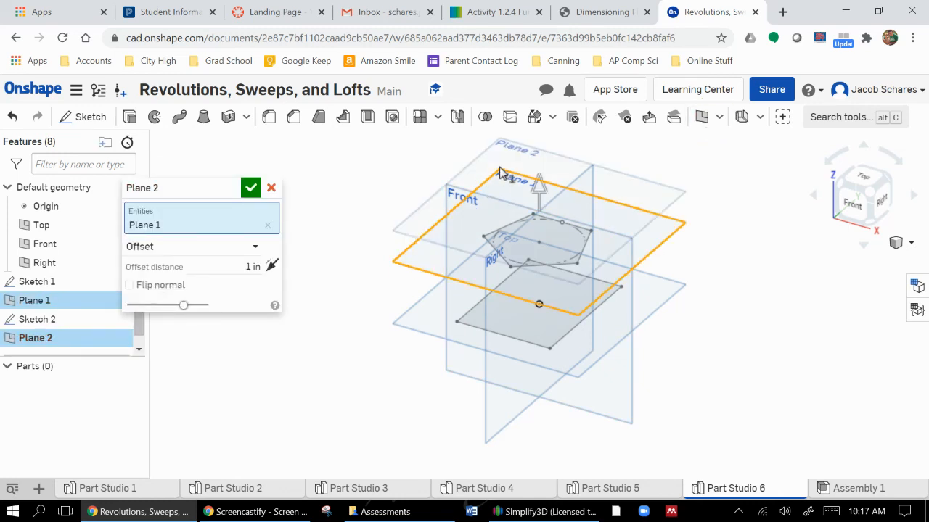
left_click_drag(539, 190, 538, 176)
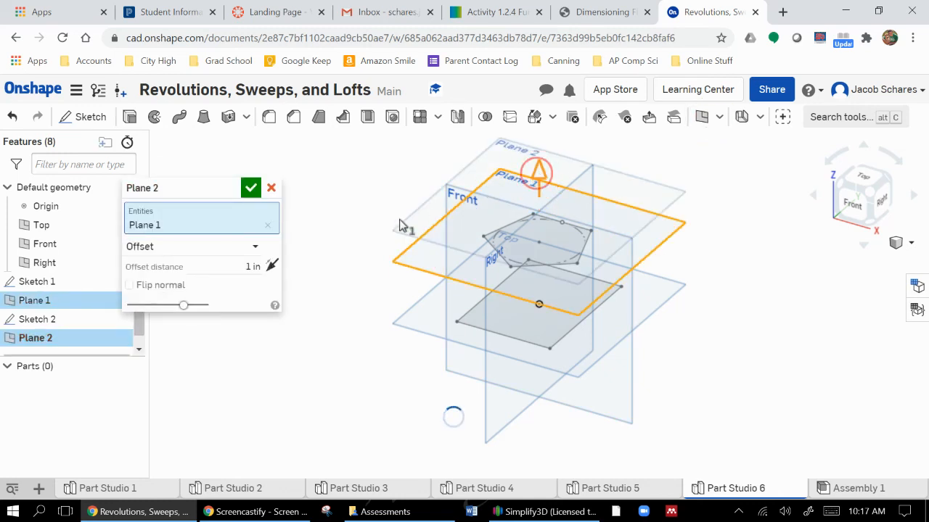
left_click(239, 269)
type("2")
key("Return")
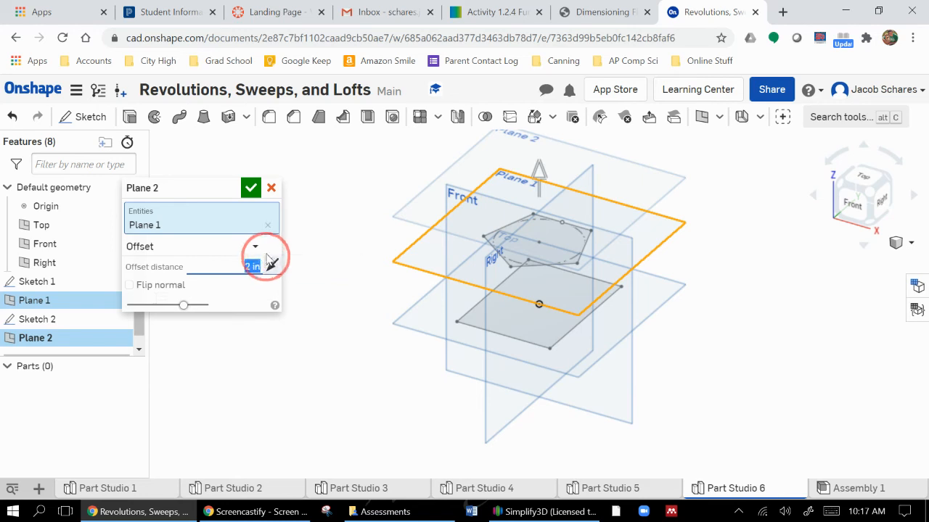
left_click(251, 187)
left_click(722, 250)
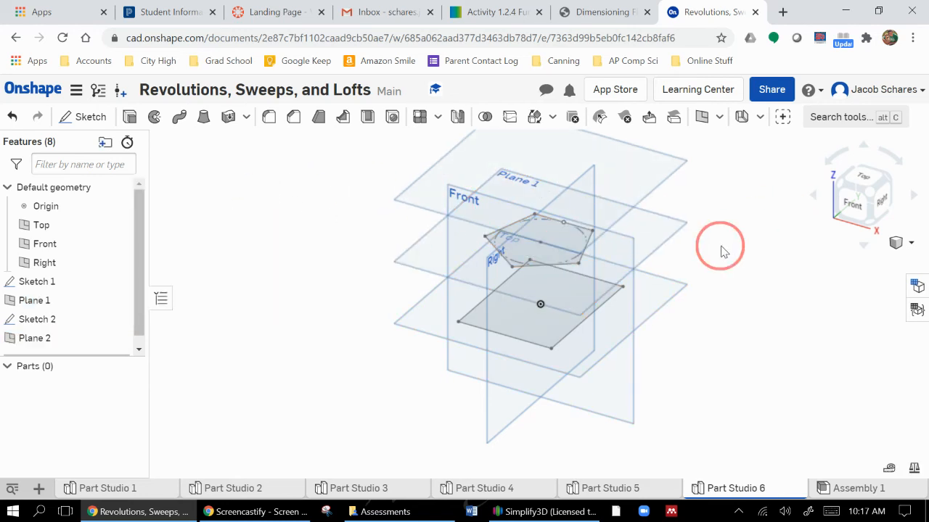
Start a new sketch on the uppermost offset plane
middle_click_drag(723, 251, 727, 322)
left_click(101, 118)
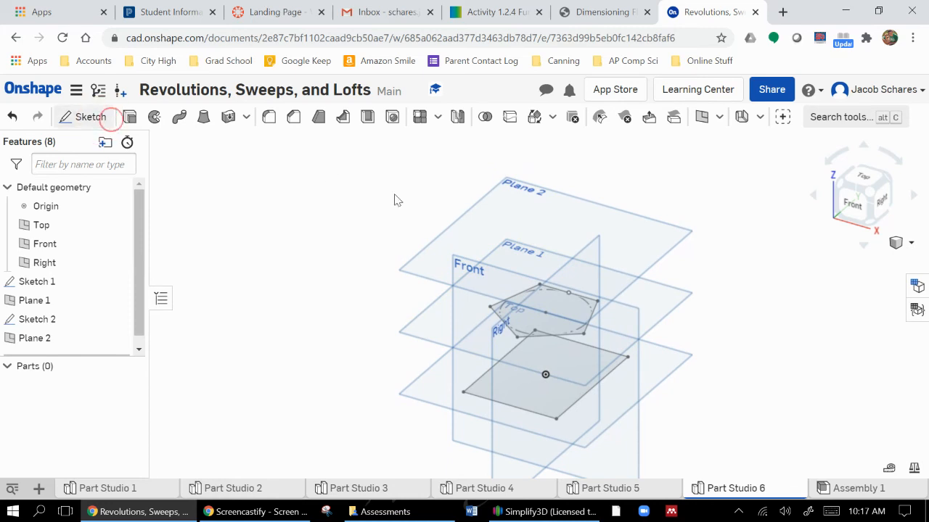
left_click(510, 198)
left_click(180, 117)
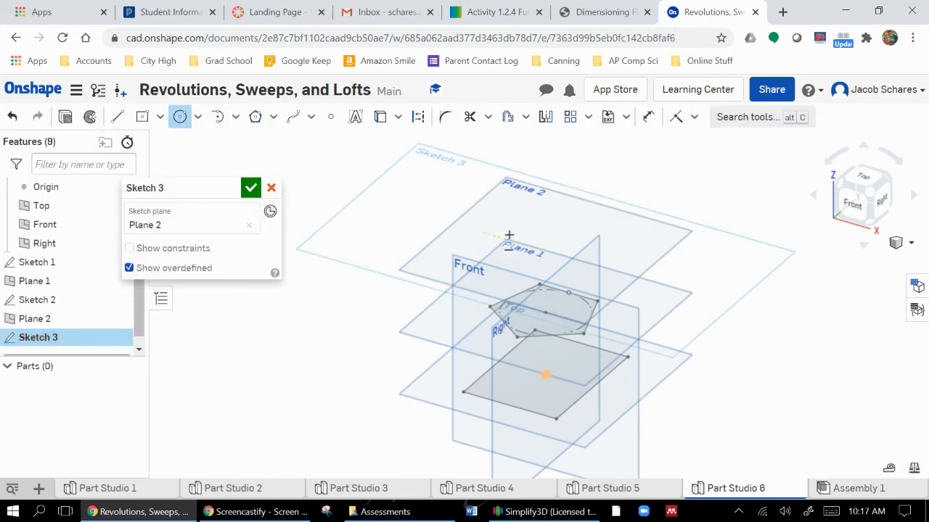
left_click(545, 251)
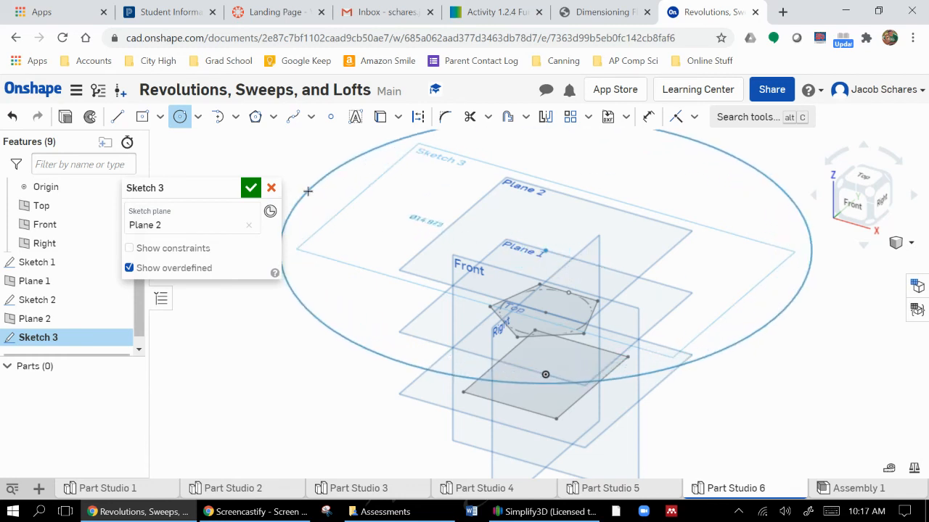
key("Escape")
Sketch a circle about 1.75 in in diameter, centred directly above the origin, and finish the sketch
left_click(180, 117)
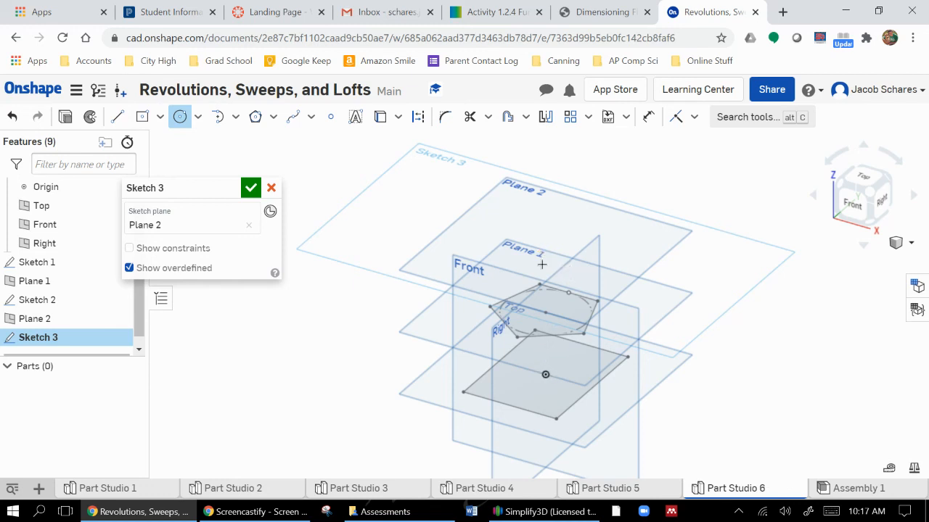
left_click(546, 250)
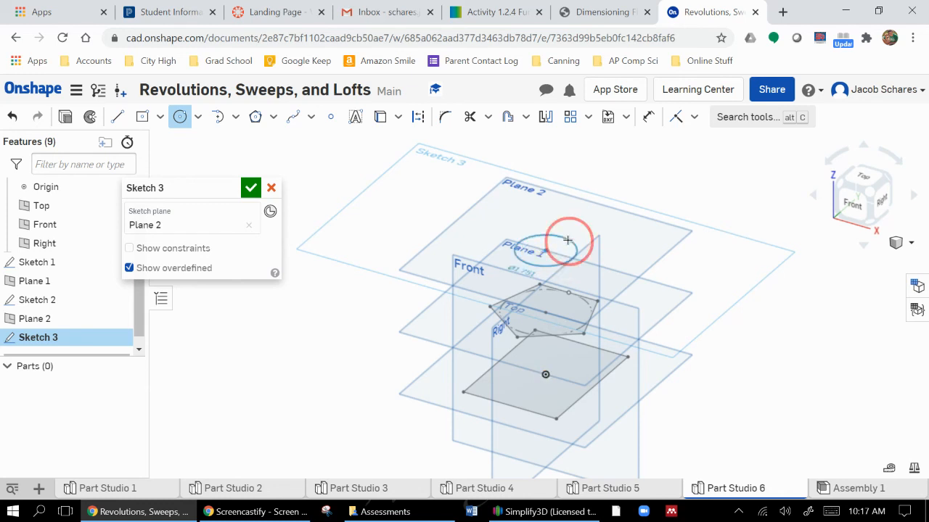
left_click(577, 247)
left_click(251, 190)
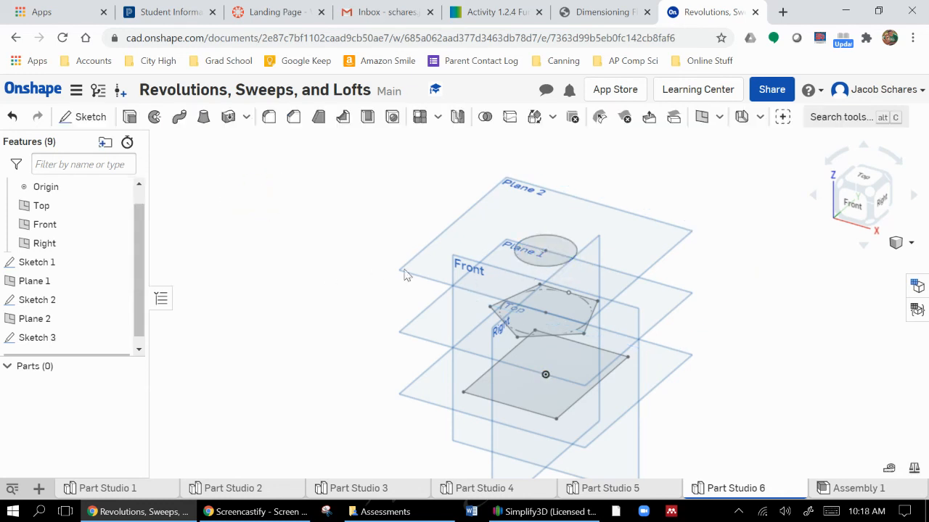
left_click(203, 118)
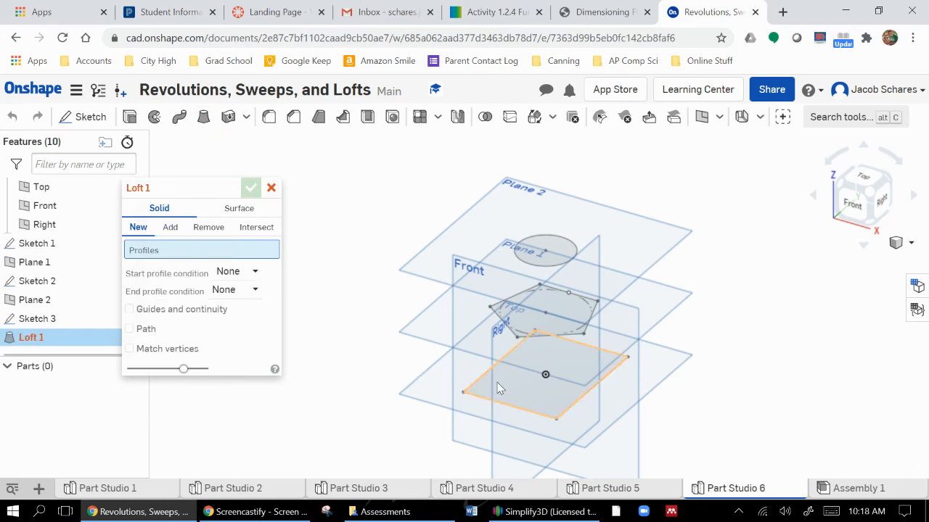
left_click(531, 319)
left_click(545, 254)
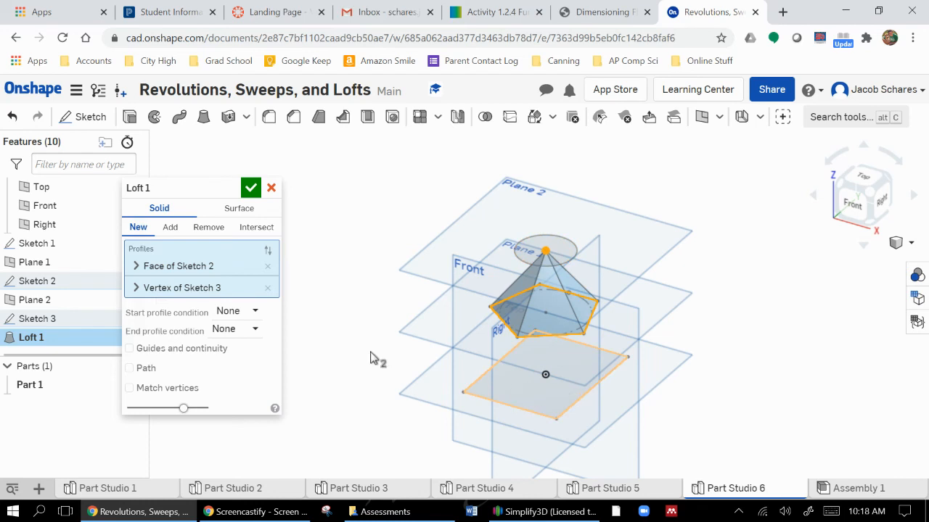
left_click(270, 188)
Set up a new solid loft through the rectangle, the pentagon and the circle, in that order, and inspect its preview
left_click(203, 117)
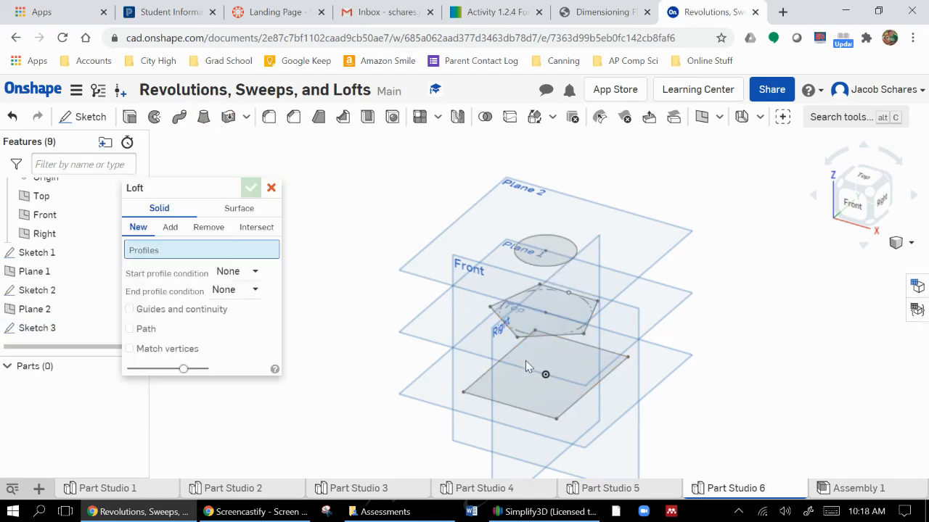
left_click(529, 397)
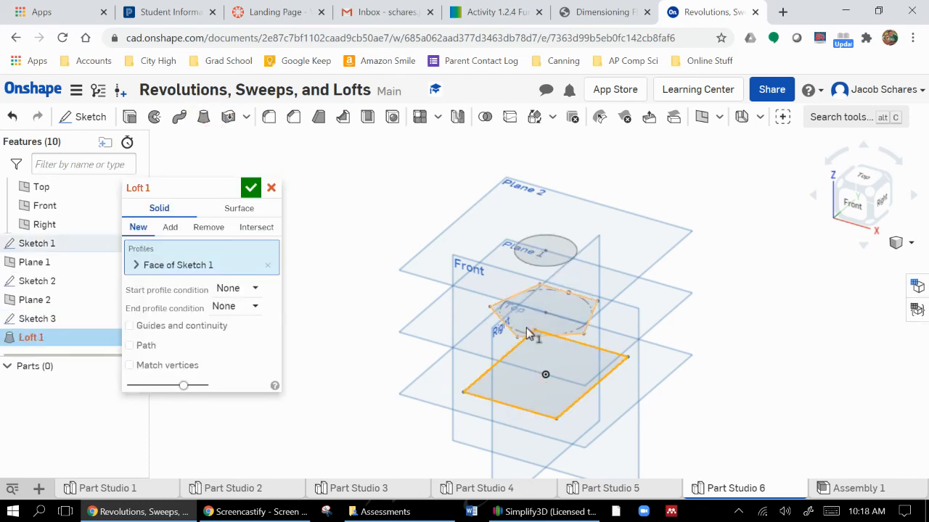
left_click(529, 332)
left_click(533, 266)
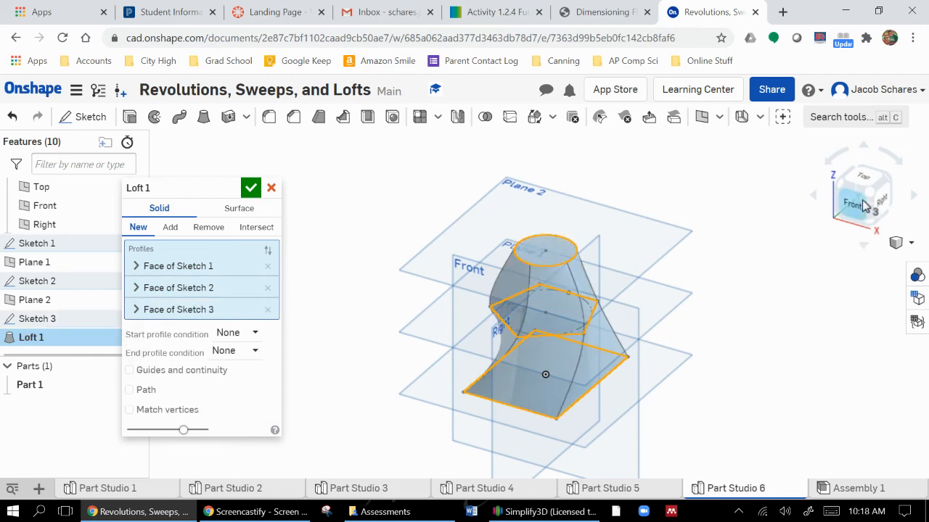
left_click(845, 222)
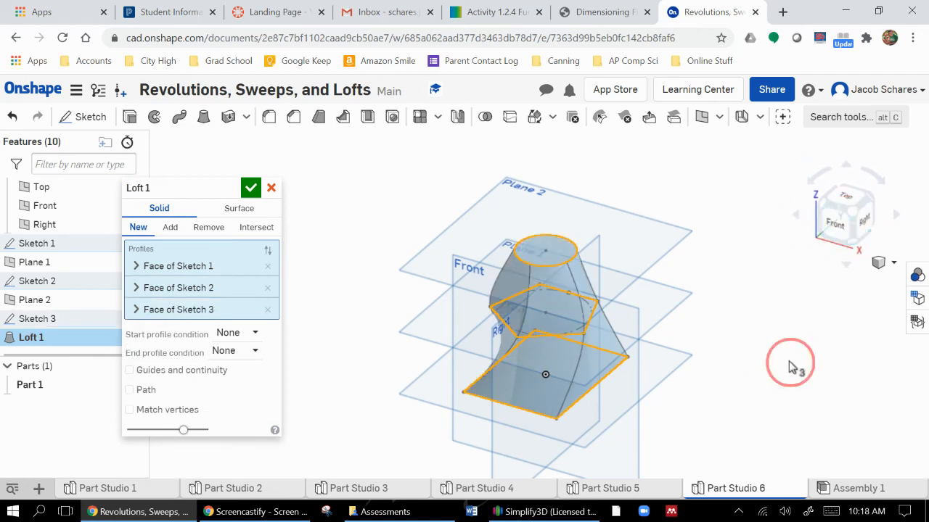
mouse_move(790, 365)
right_mouse_down()
mouse_move(777, 350)
mouse_move(616, 369)
mouse_move(470, 359)
mouse_move(503, 379)
right_mouse_up()
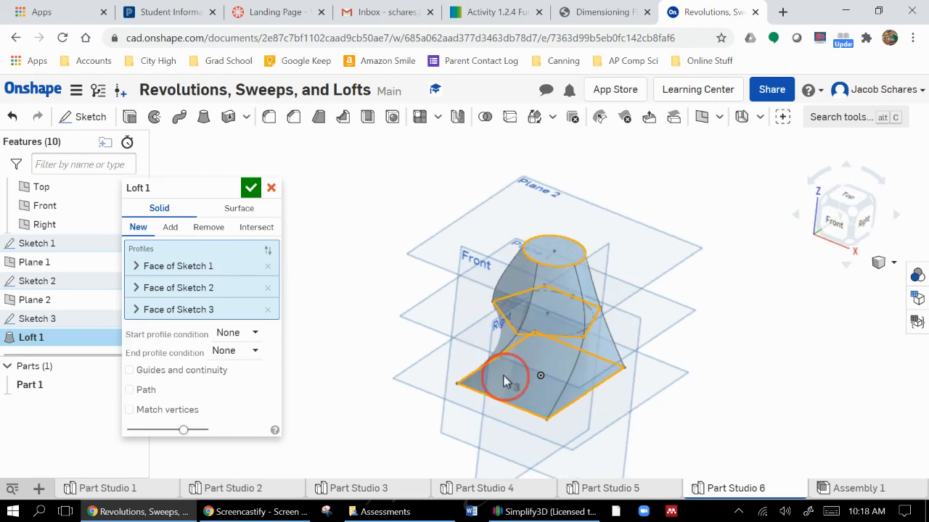
Remove the pentagon from the loft profiles and accept the loft running directly from the rectangle to the circle
left_click(264, 289)
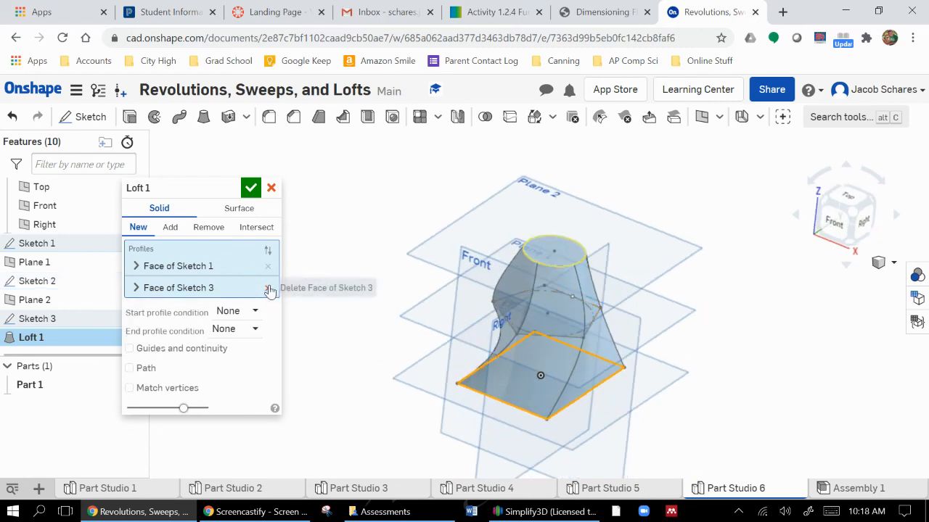
right_click_drag(762, 397, 286, 363)
left_click(245, 187)
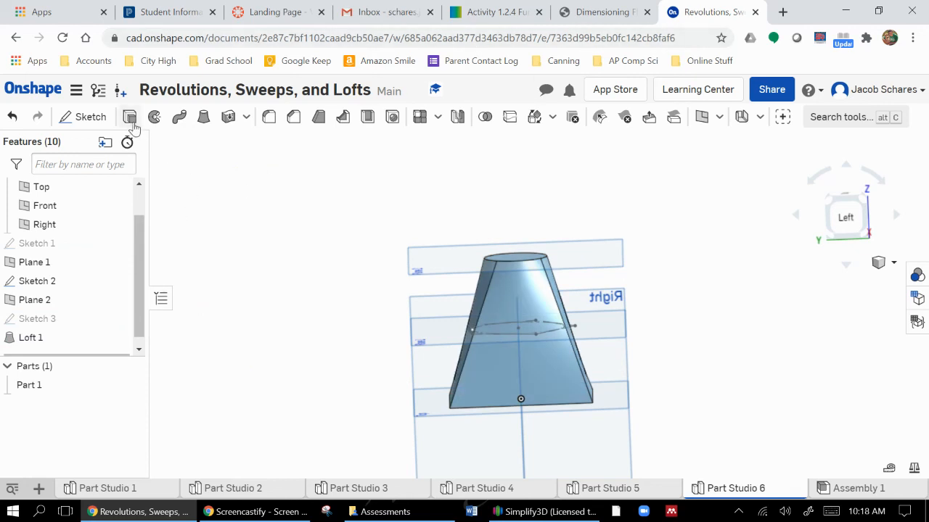
left_click(245, 119)
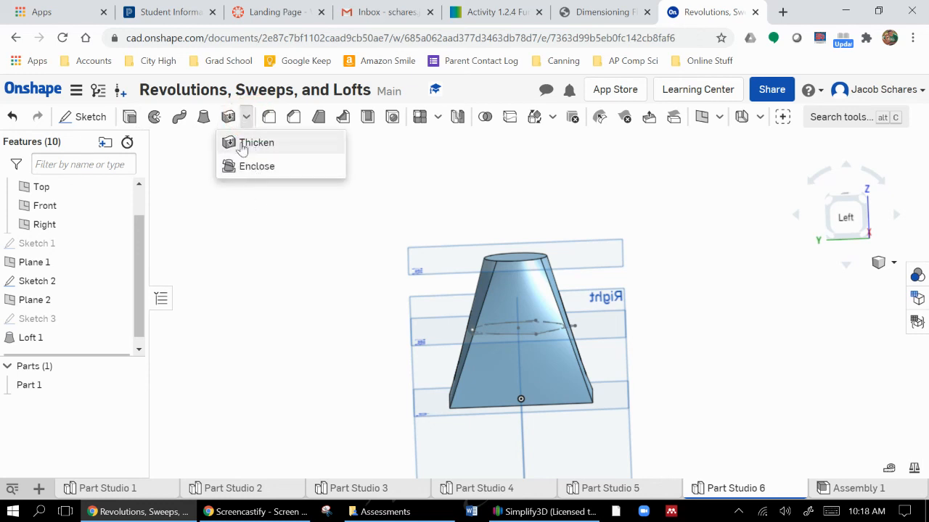
left_click(247, 118)
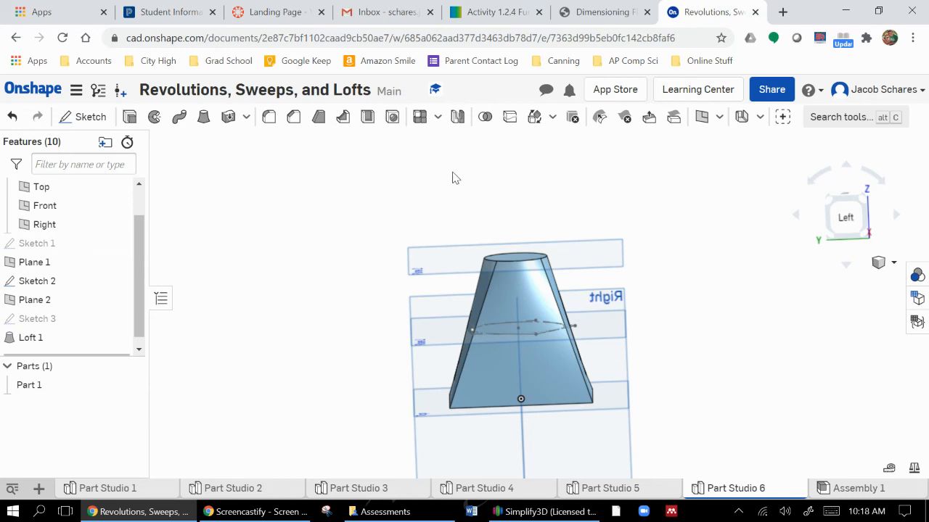
right_click_drag(773, 342, 699, 378)
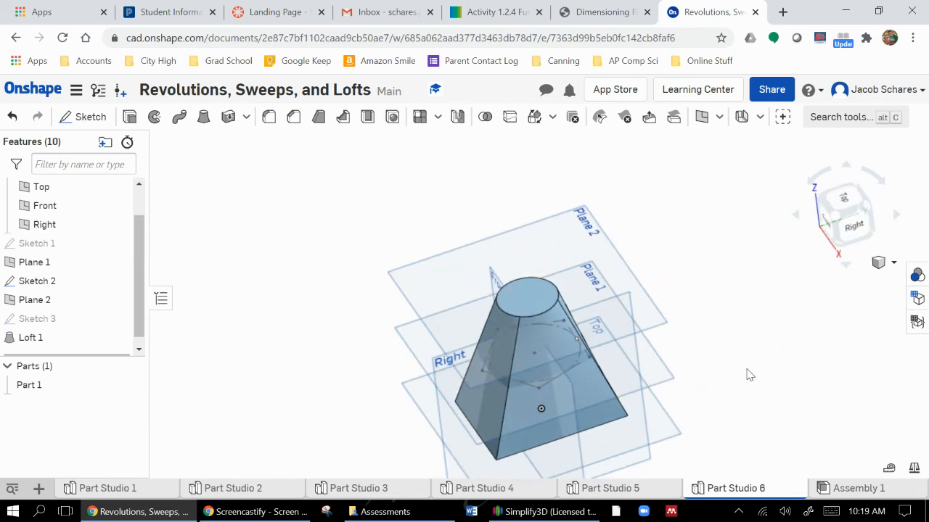
middle_click_drag(742, 362, 706, 300)
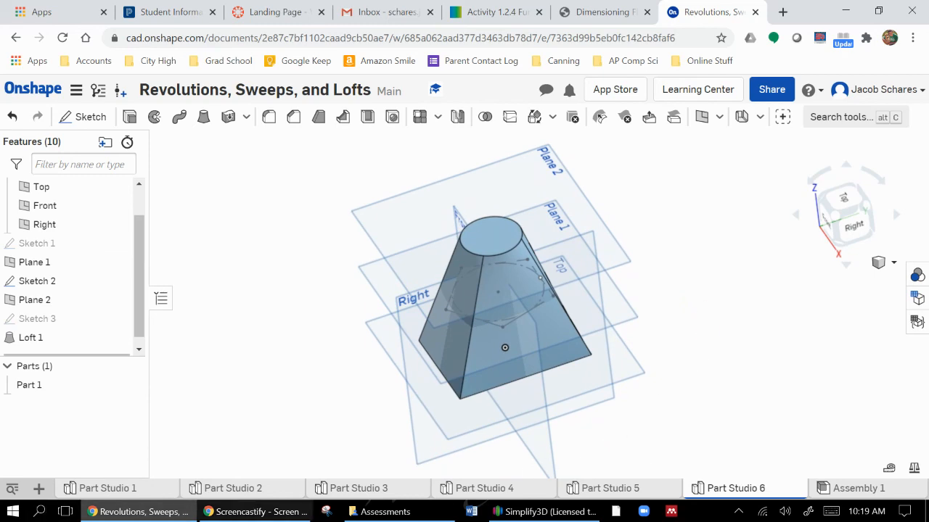